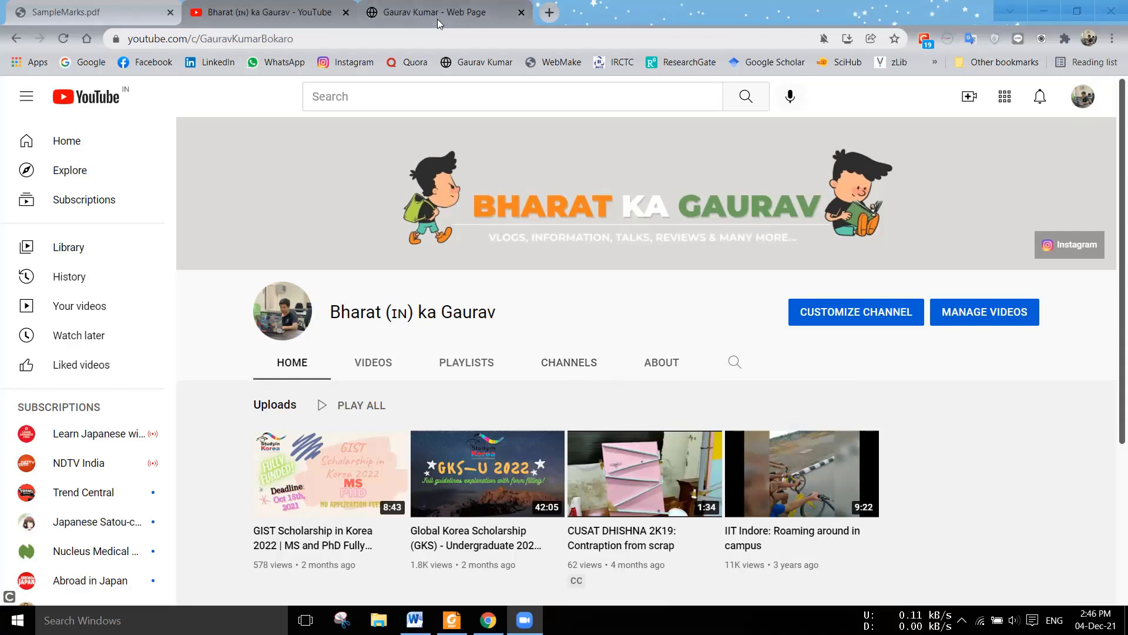
Close the YouTube channel and personal web page tabs, leaving only SampleMarks.pdf open
left_click(390, 18)
left_click(148, 17)
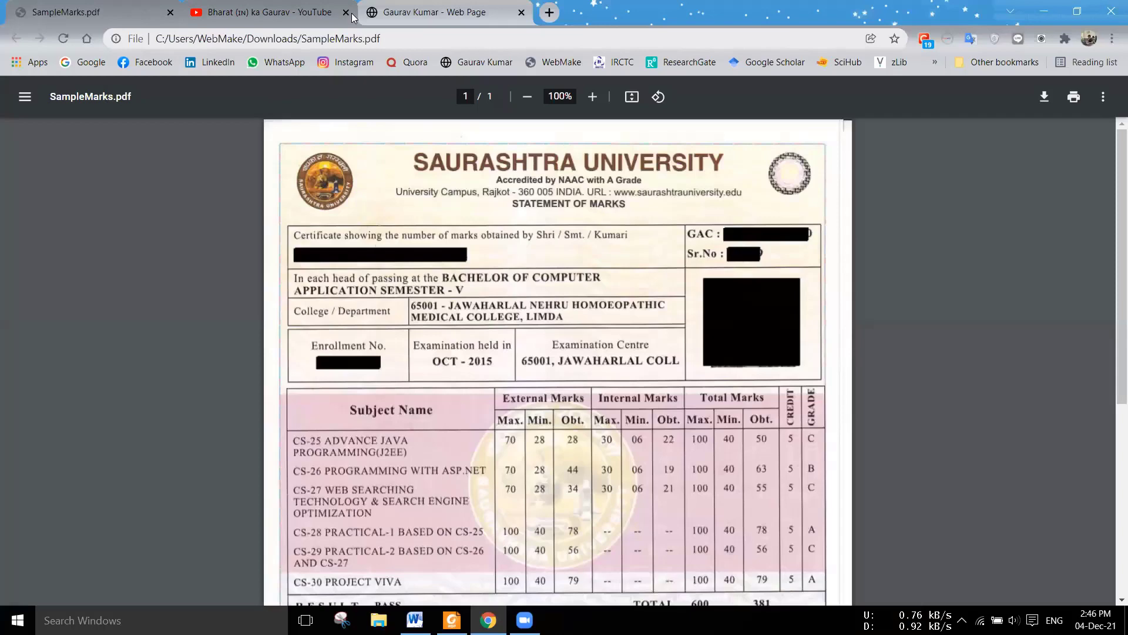
left_click(339, 15)
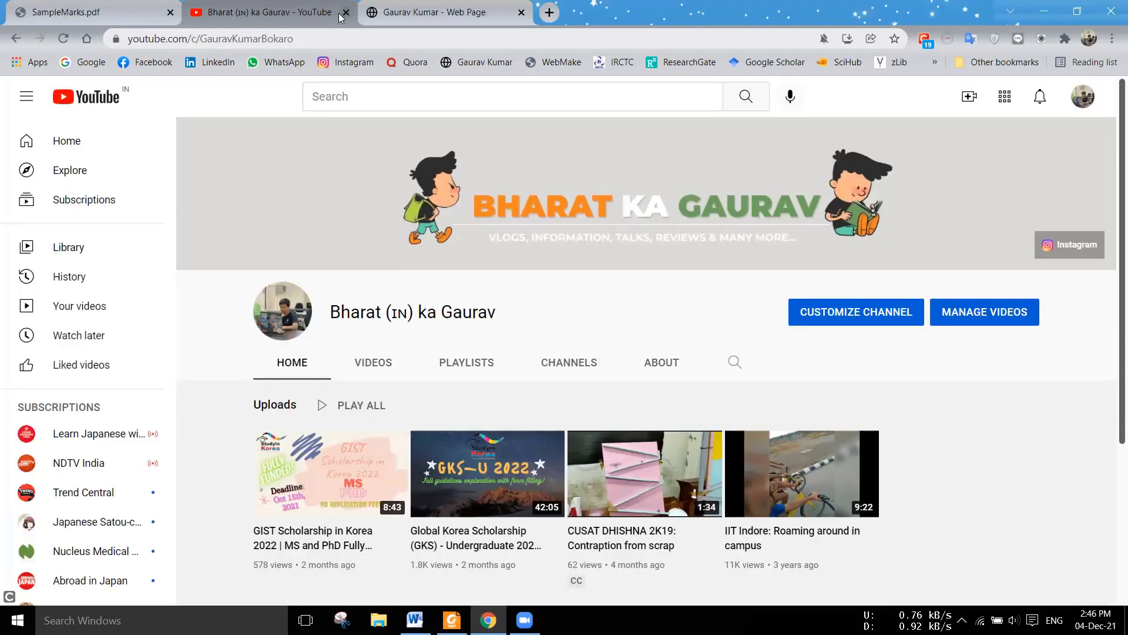
left_click(346, 12)
left_click(346, 13)
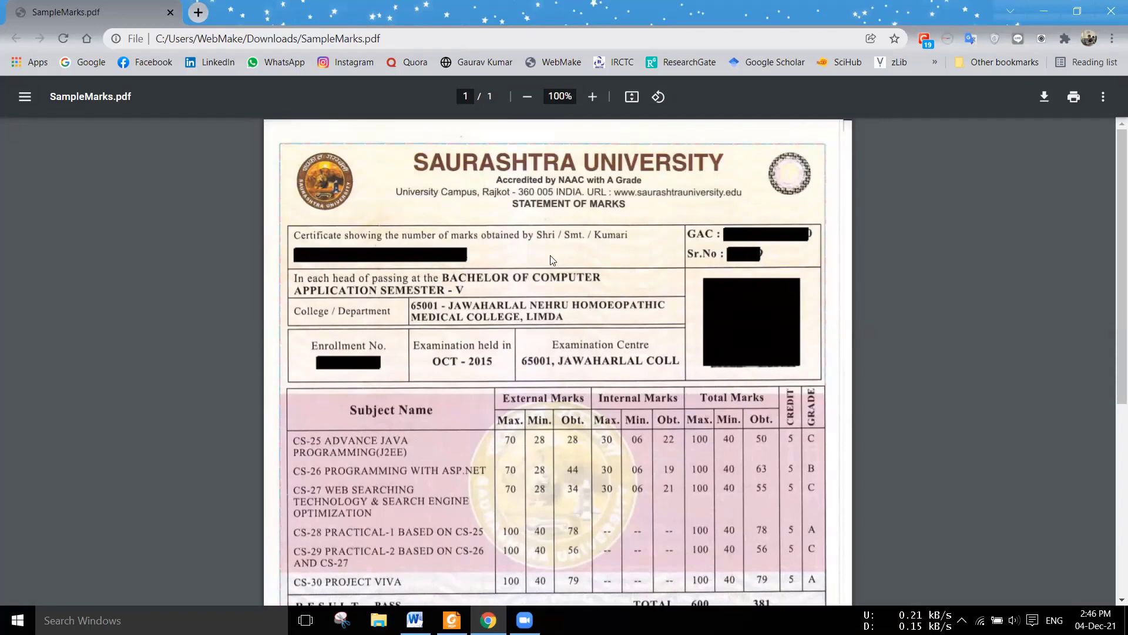
Examine the degree and semester heading and the SGPA entry in the statement of marks
scroll(550, 259, "down", 3)
scroll(400, 286, "down", 2)
scroll(439, 294, "up", 5)
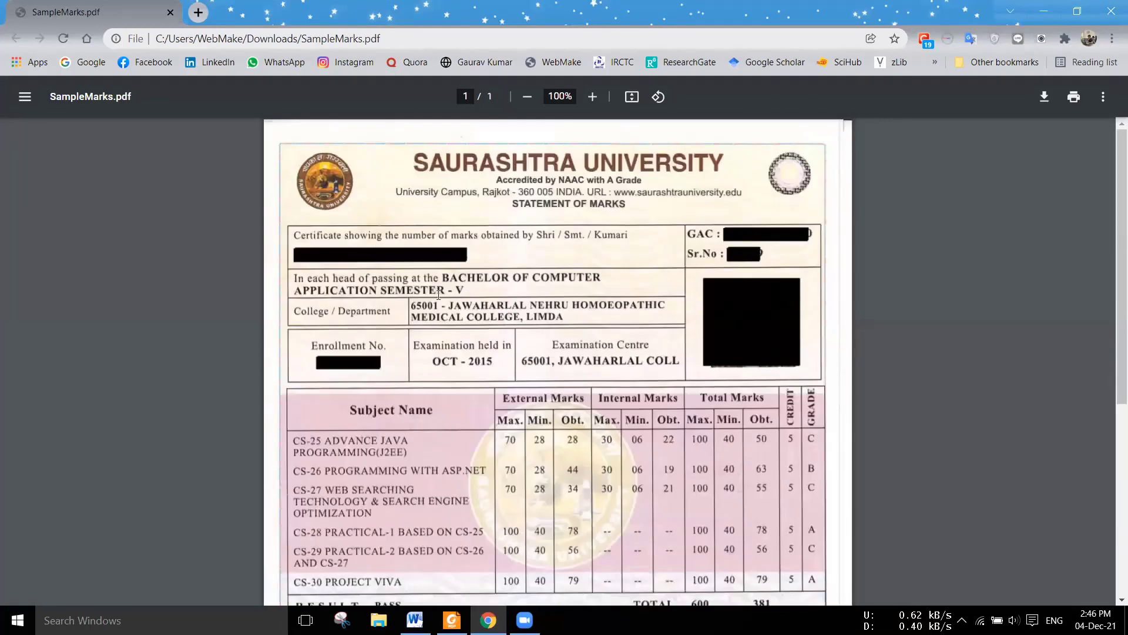
left_click_drag(467, 290, 369, 296)
left_click(493, 287)
scroll(704, 403, "down", 3)
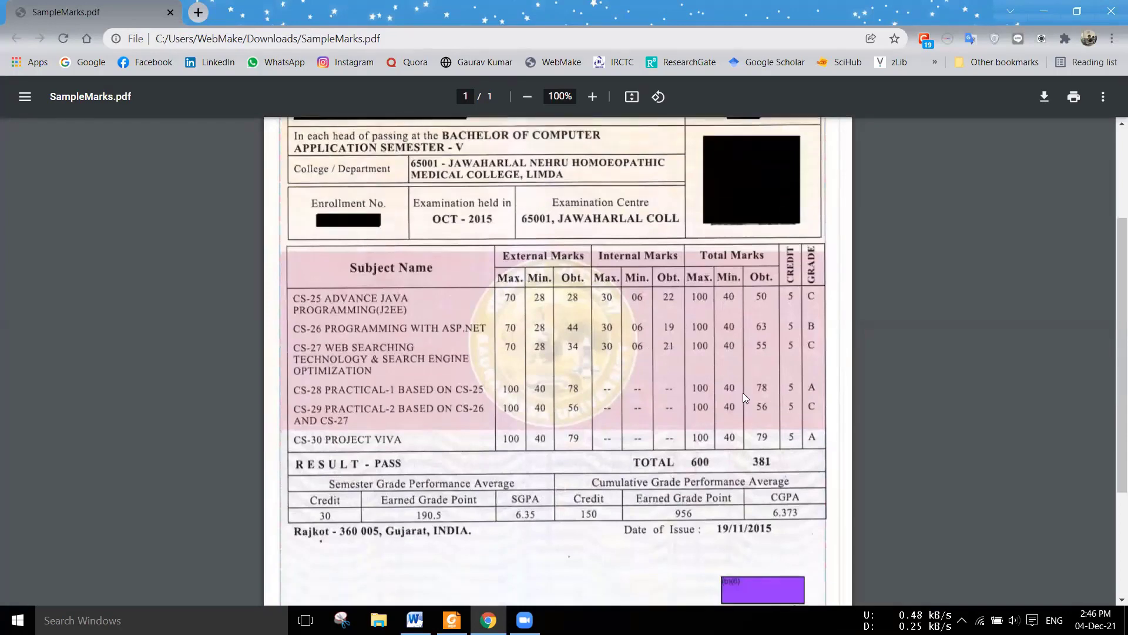
scroll(743, 393, "down", 2)
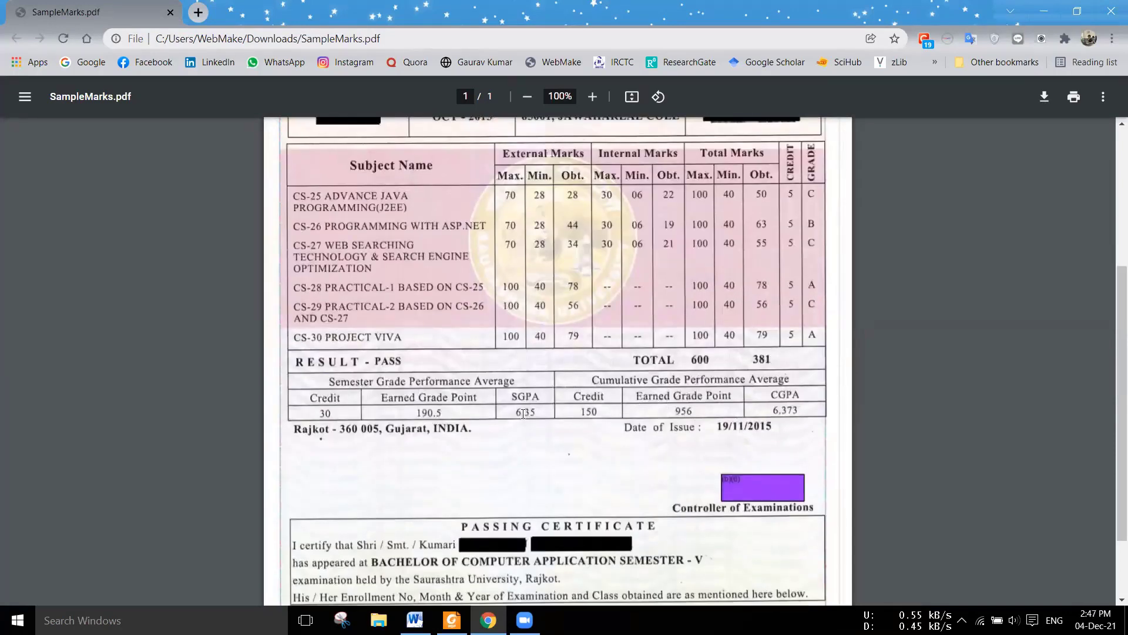
mouse_move(516, 413)
left_mouse_down()
mouse_move(537, 414)
mouse_move(527, 418)
left_mouse_up()
left_click(526, 419)
scroll(713, 403, "up", 4)
scroll(710, 403, "down", 2)
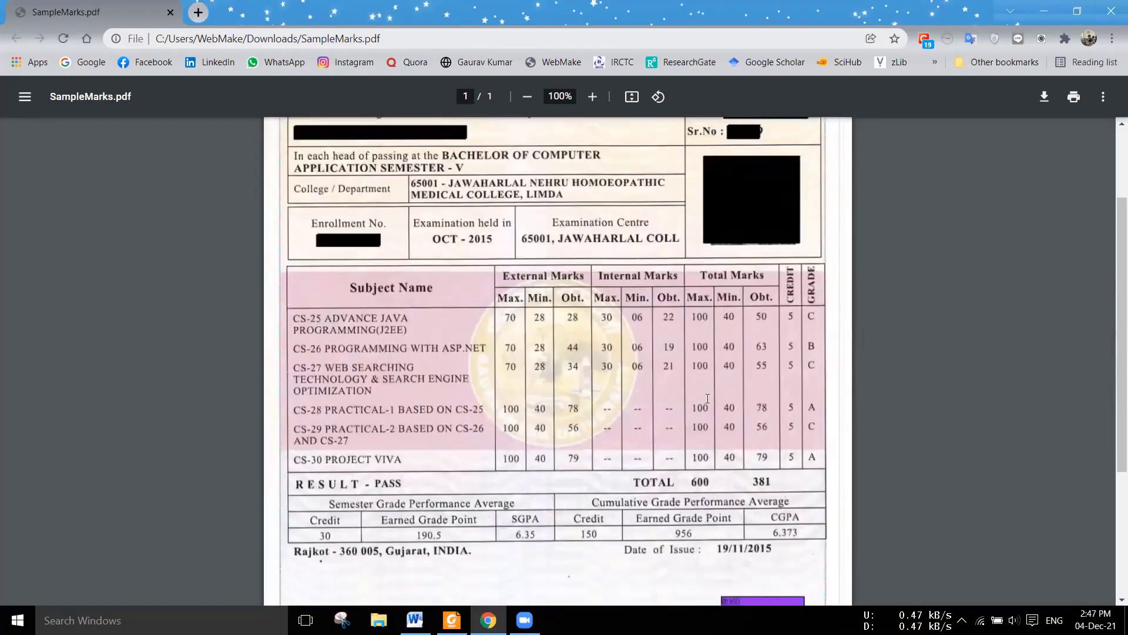
Examine the subject-wise marks, credits, grades and passing certificate in the statement of marks
scroll(768, 390, "down", 2)
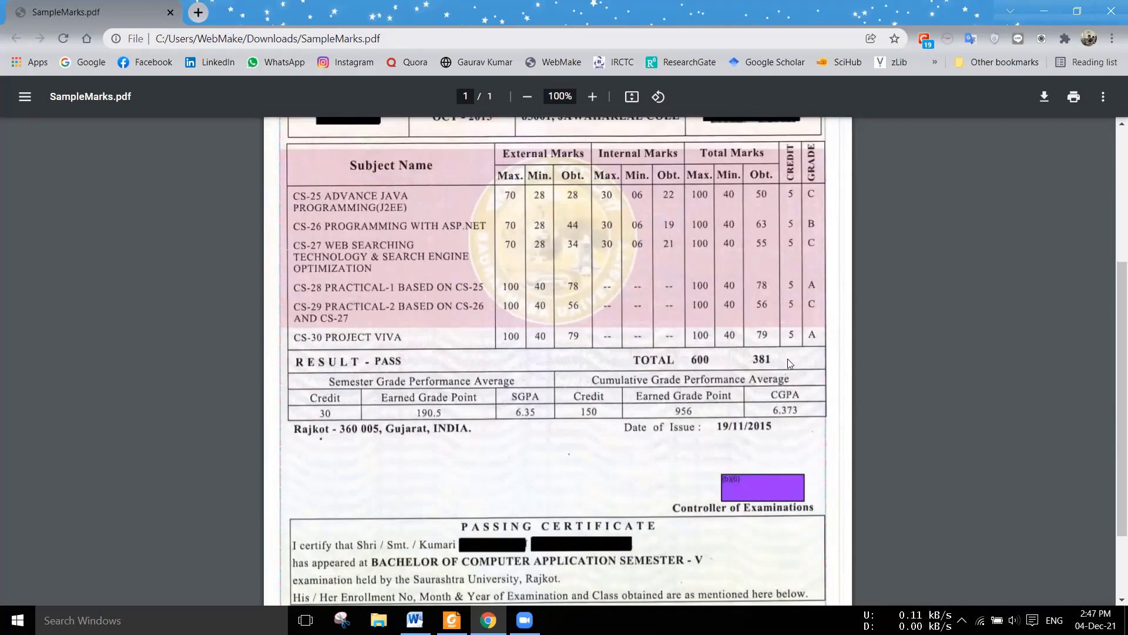
scroll(787, 359, "up", 2)
left_click_drag(505, 301, 571, 318)
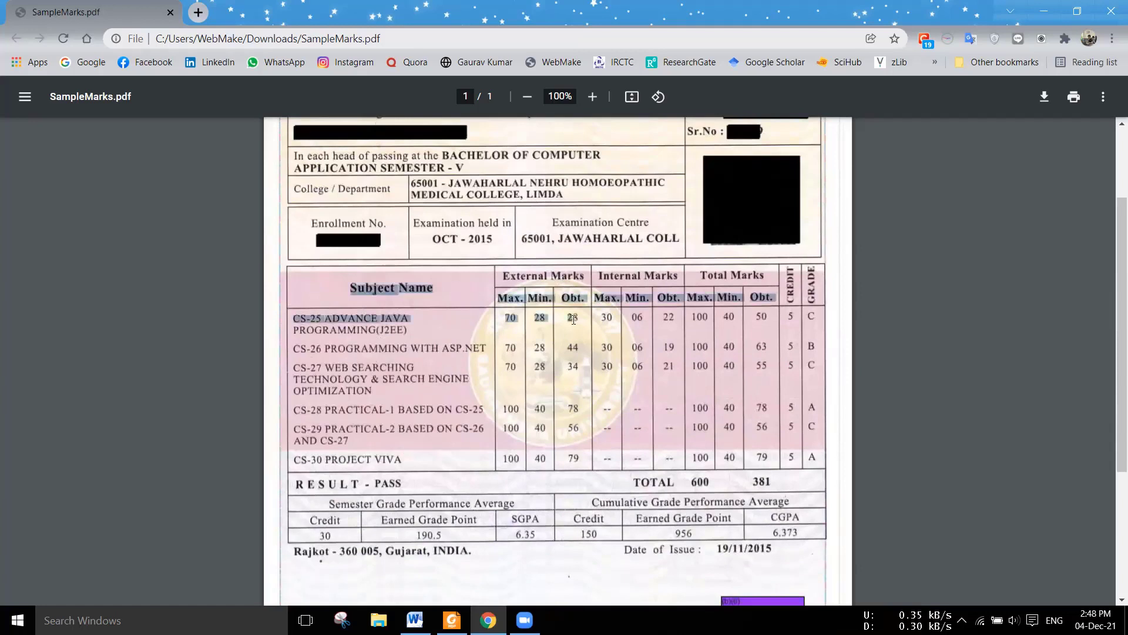
left_click(715, 353)
left_click_drag(783, 300, 816, 315)
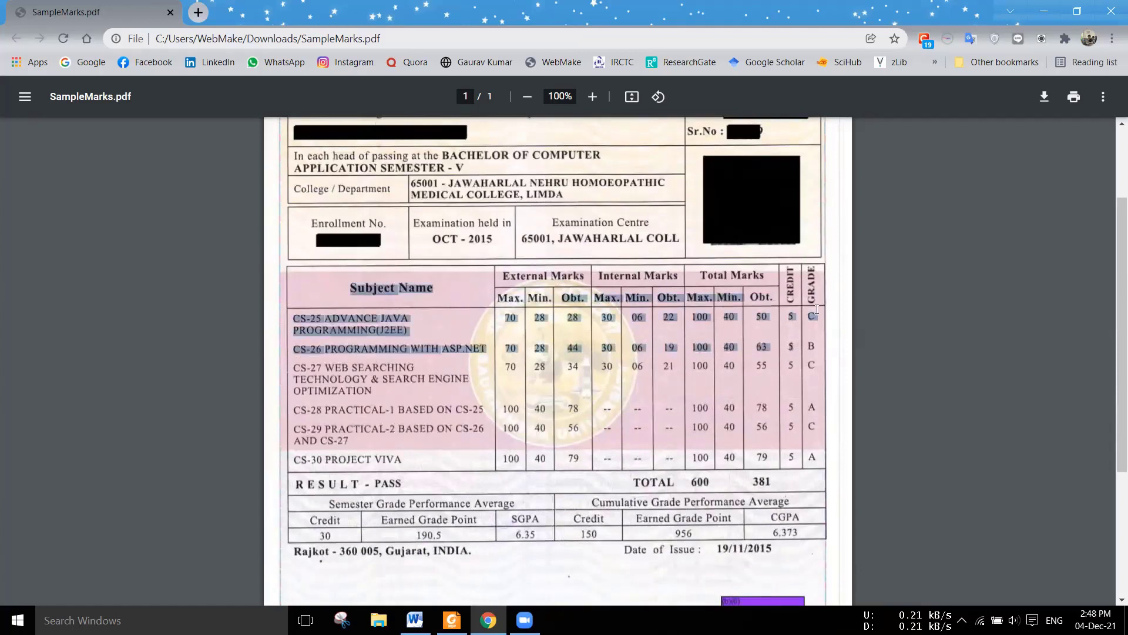
left_click(798, 314)
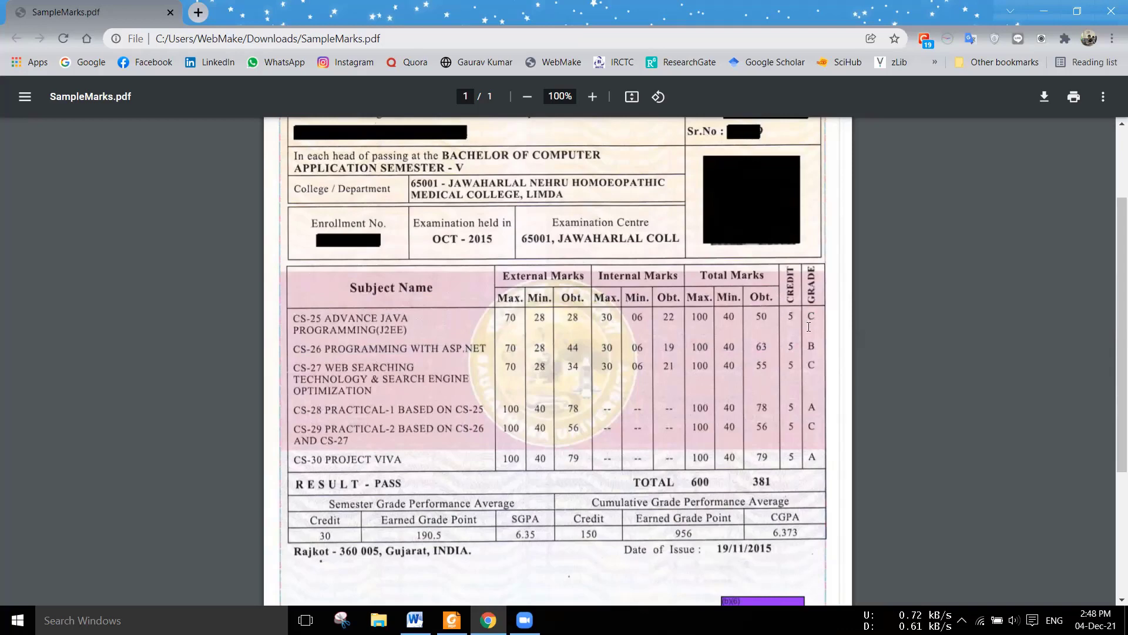
scroll(720, 404, "down", 2)
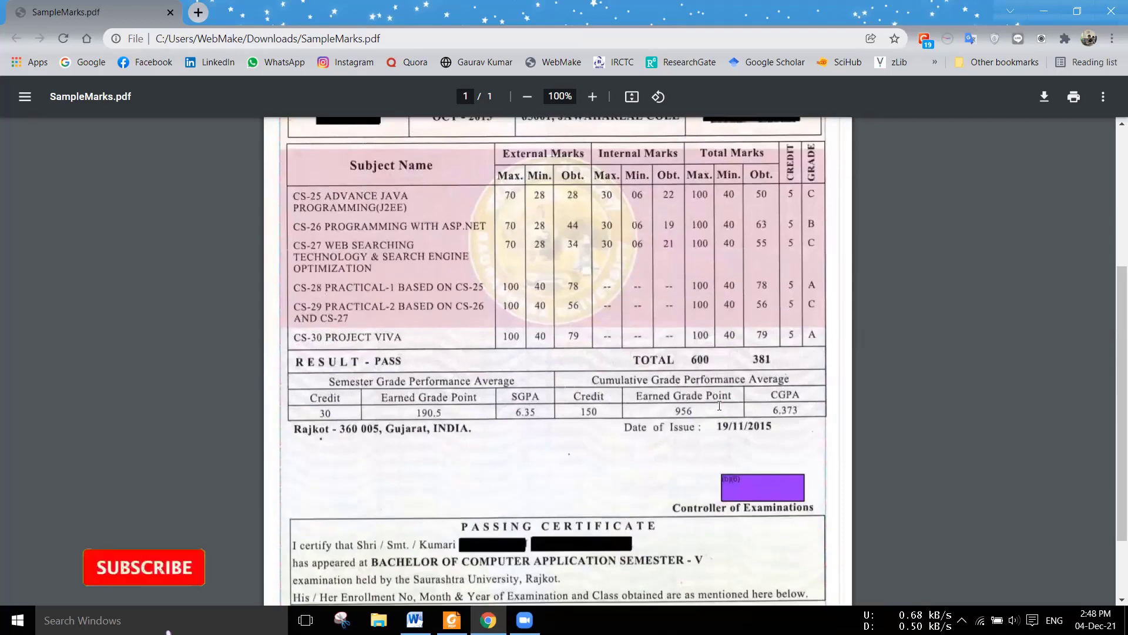
scroll(719, 406, "down", 2)
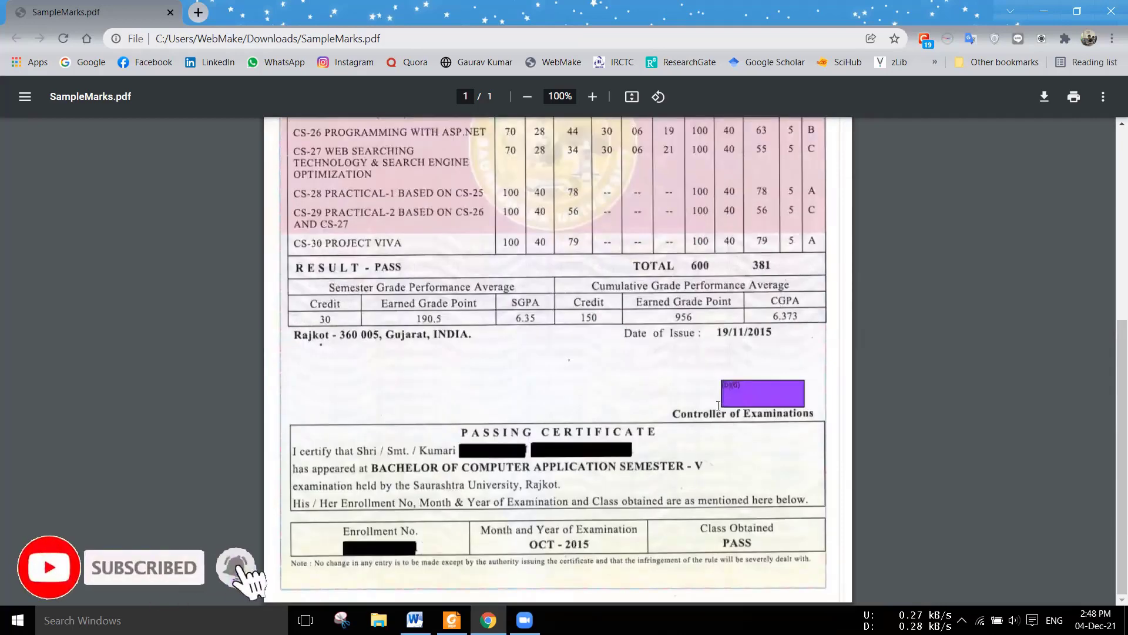
scroll(718, 405, "up", 2)
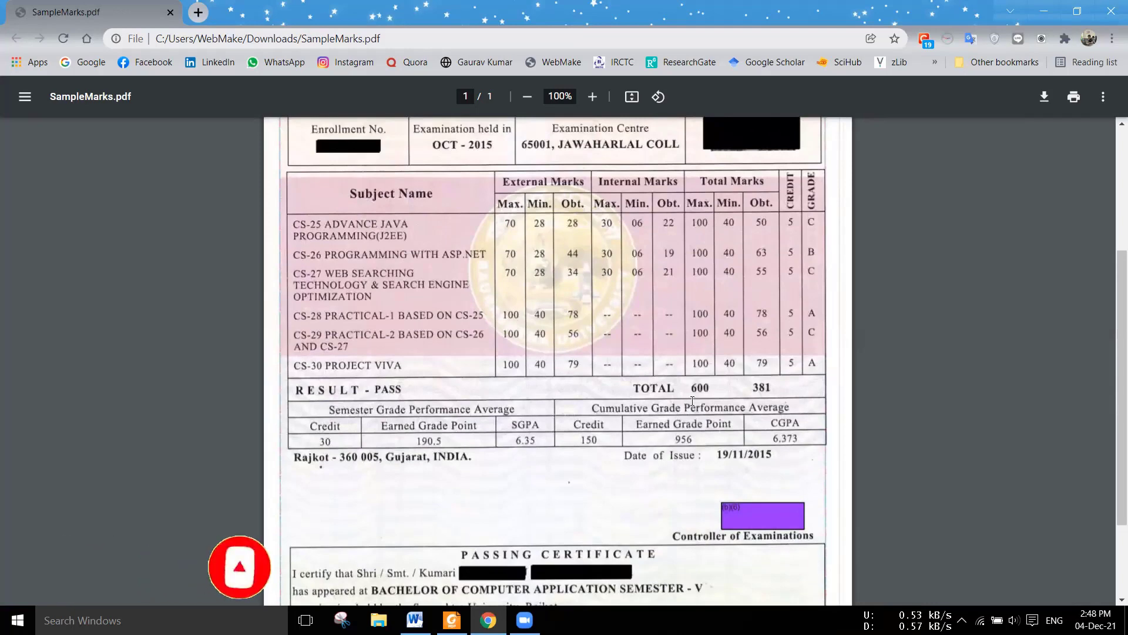
scroll(692, 400, "up", 4)
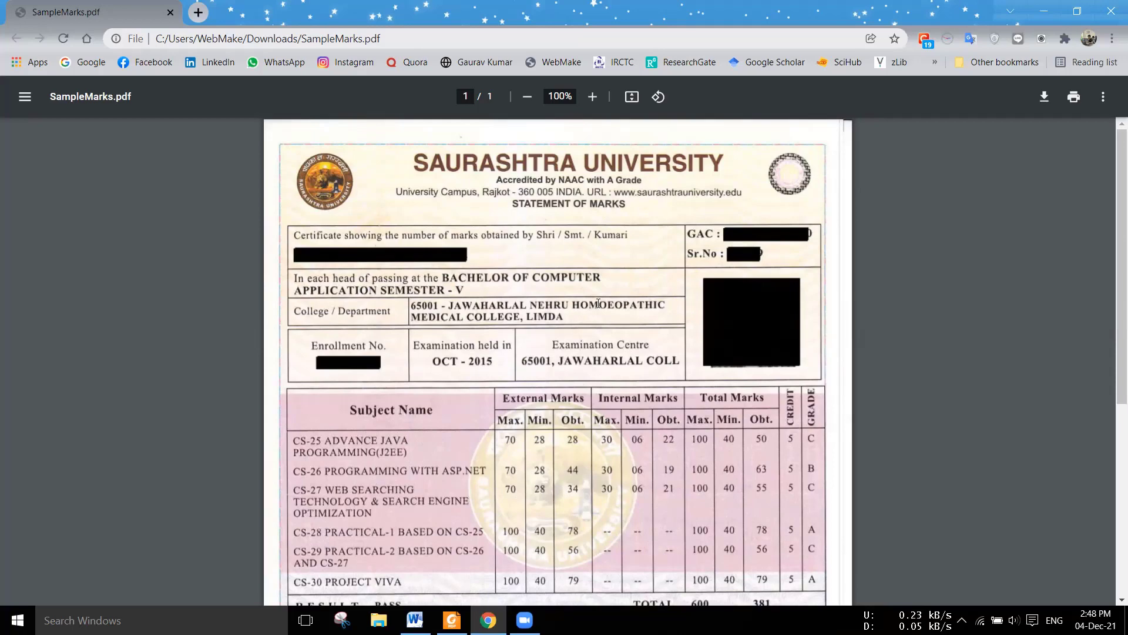
scroll(598, 303, "down", 4)
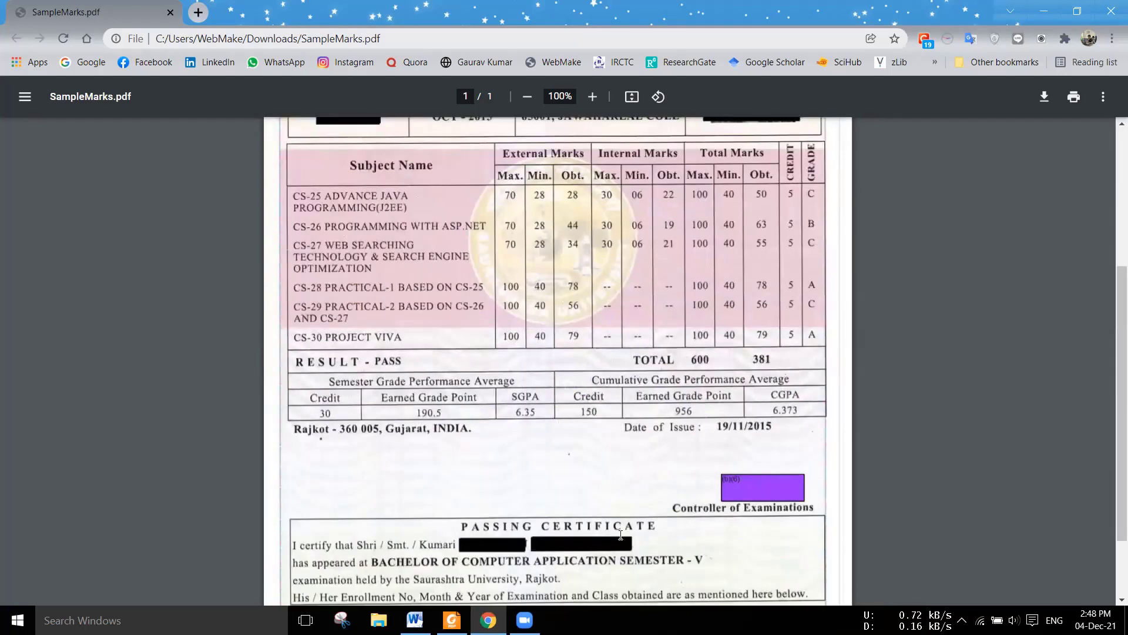
Switch to the 2021 GKS-G Application Guidelines in Foxit PDF Reader and examine the score percentile requirement under Grades
key("alt+Tab")
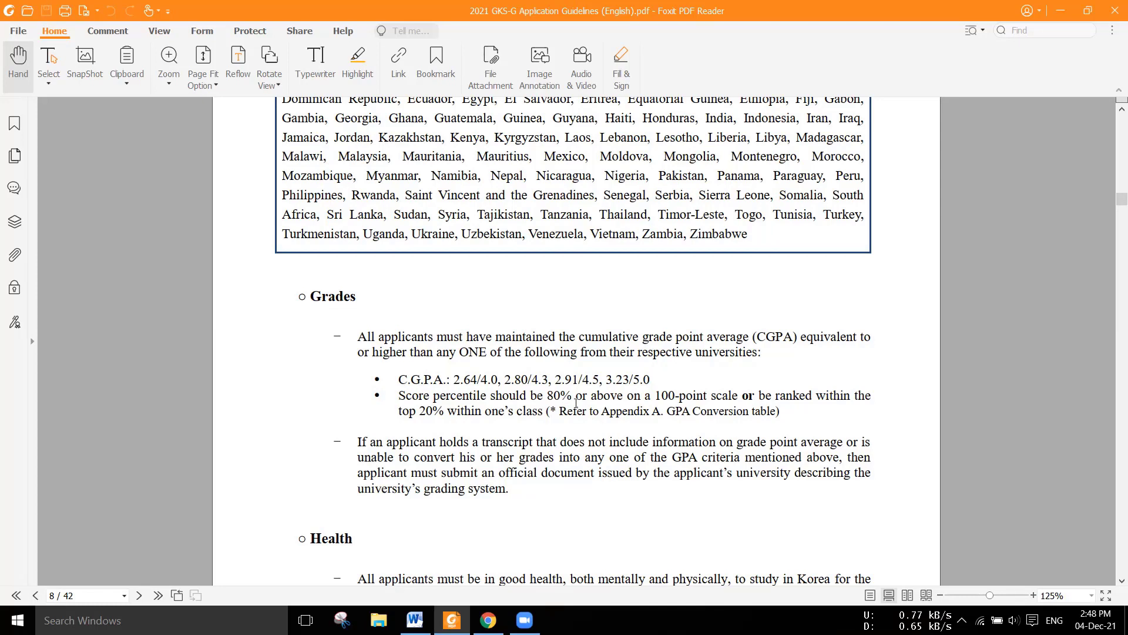
left_click_drag(520, 395, 734, 392)
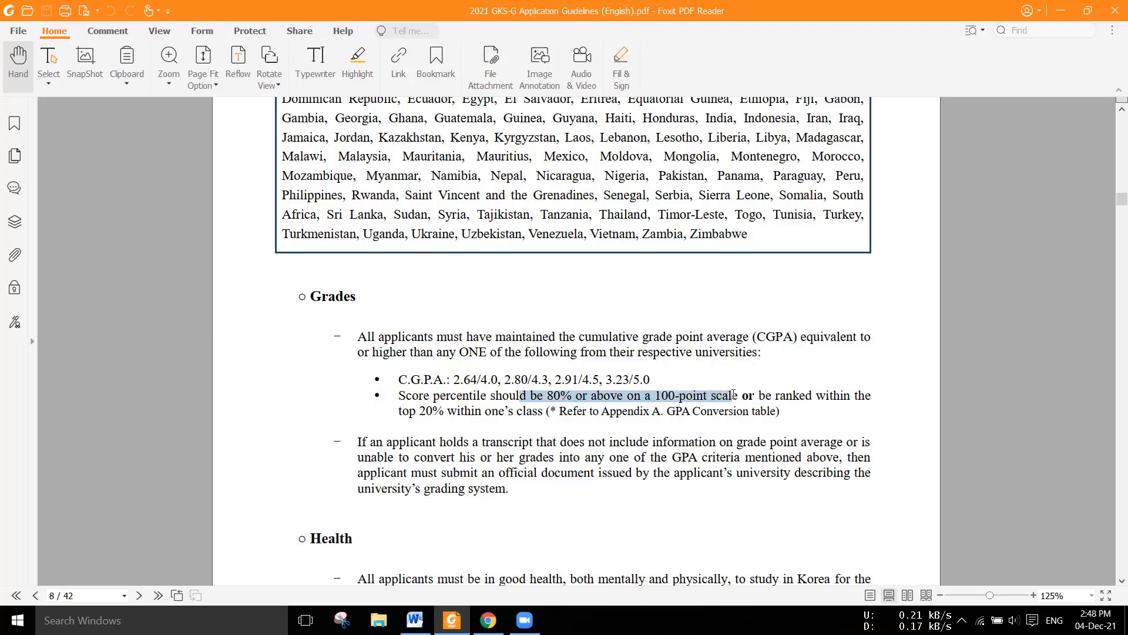
left_click(576, 434)
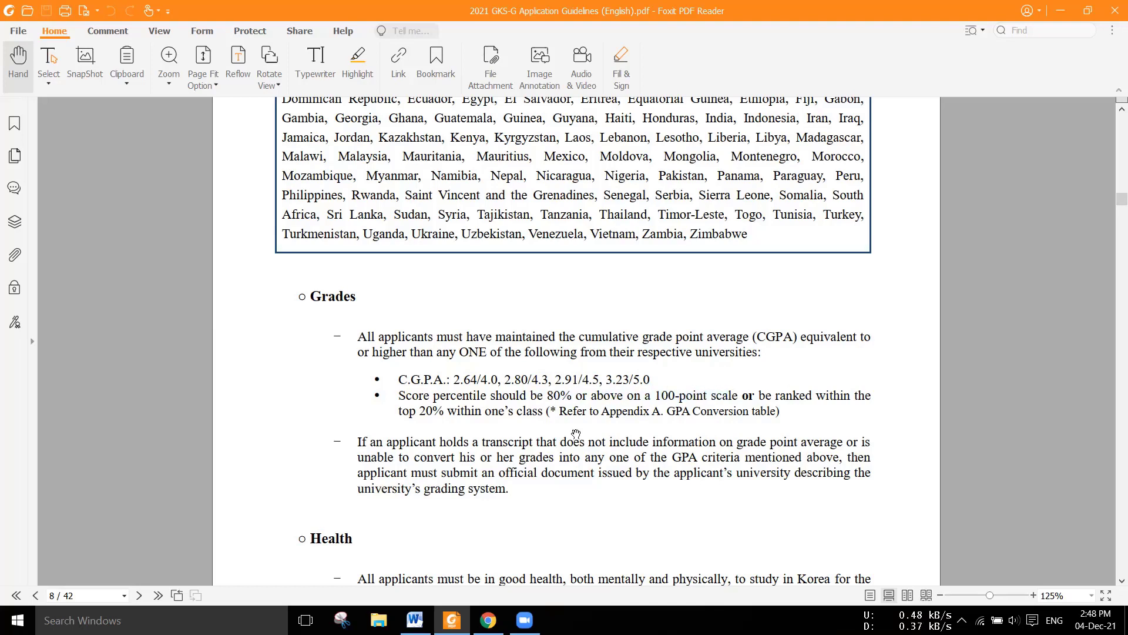
left_click_drag(546, 395, 685, 394)
left_click(535, 420)
Examine the minimum C.G.P.A. requirement on the 4.0 scale in the Grades section
left_click_drag(473, 382, 496, 379)
left_click(469, 383)
left_click(467, 407)
left_click_drag(454, 381, 499, 382)
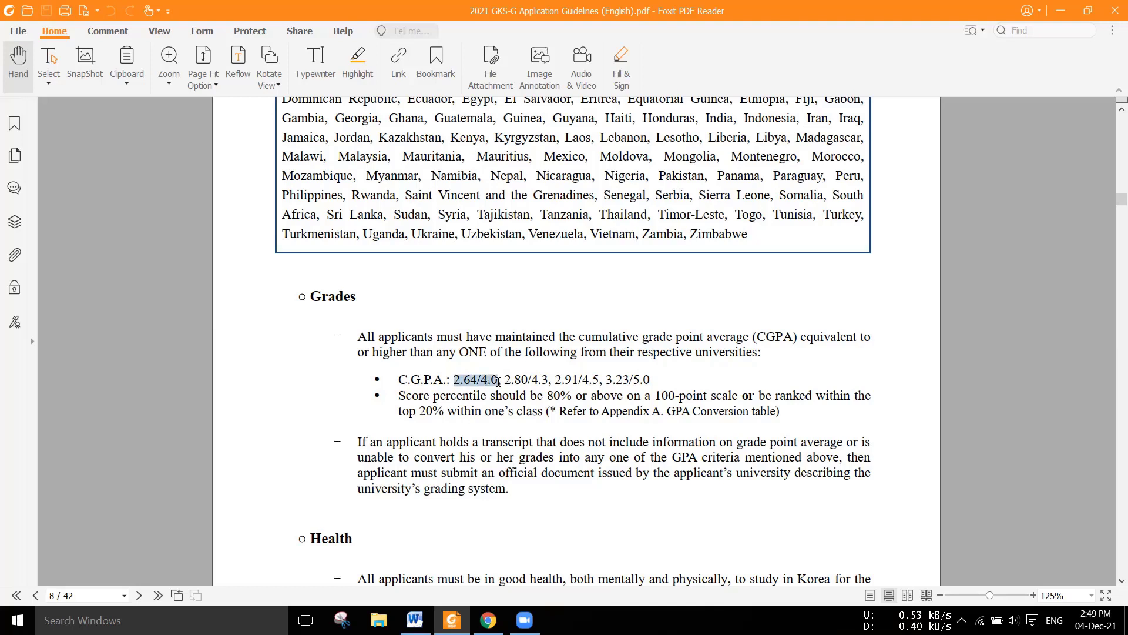
left_click(514, 424)
left_click_drag(498, 380, 456, 382)
left_click(459, 414)
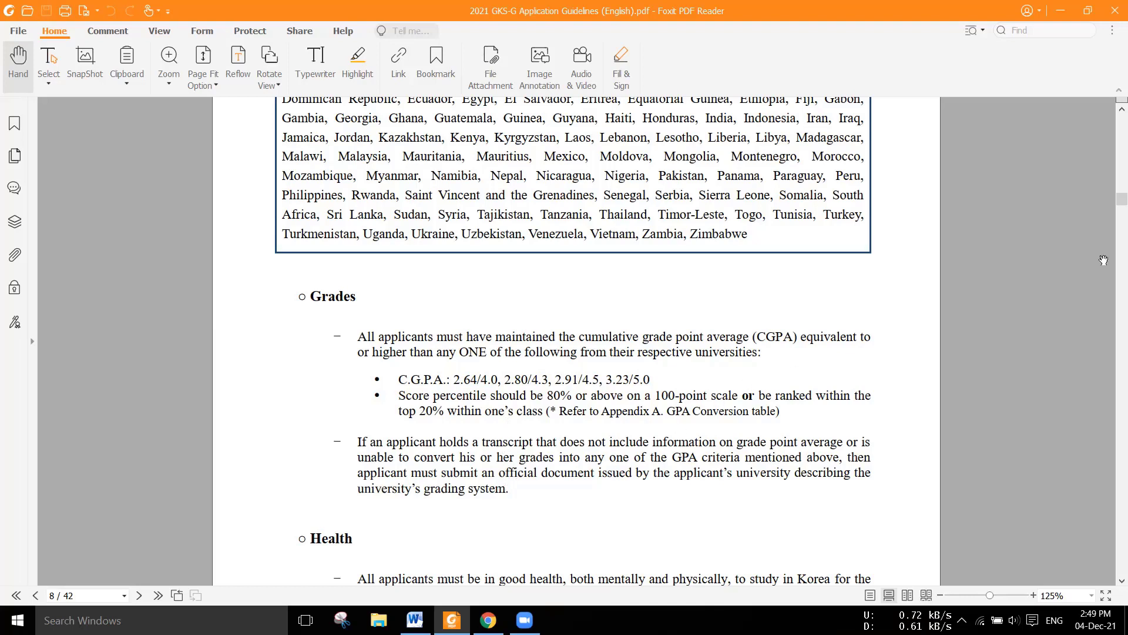
Return to Chrome, search Google for "scholaro gpa calculator" in a new tab, and open the Scholaro GPA Calculator page
left_click(1061, 13)
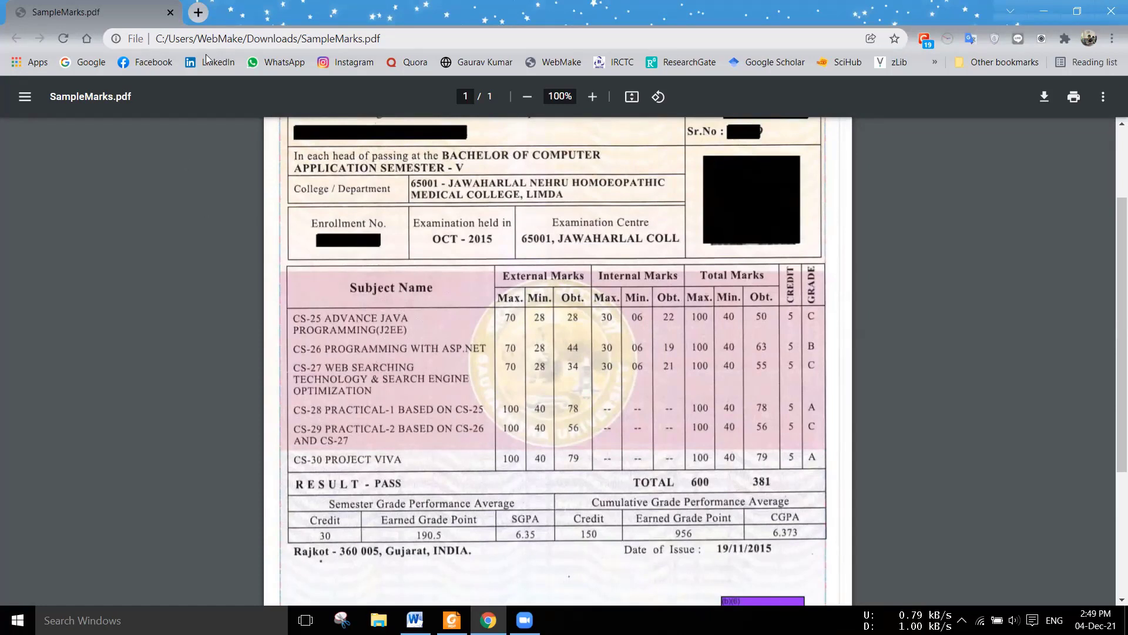
left_click(198, 13)
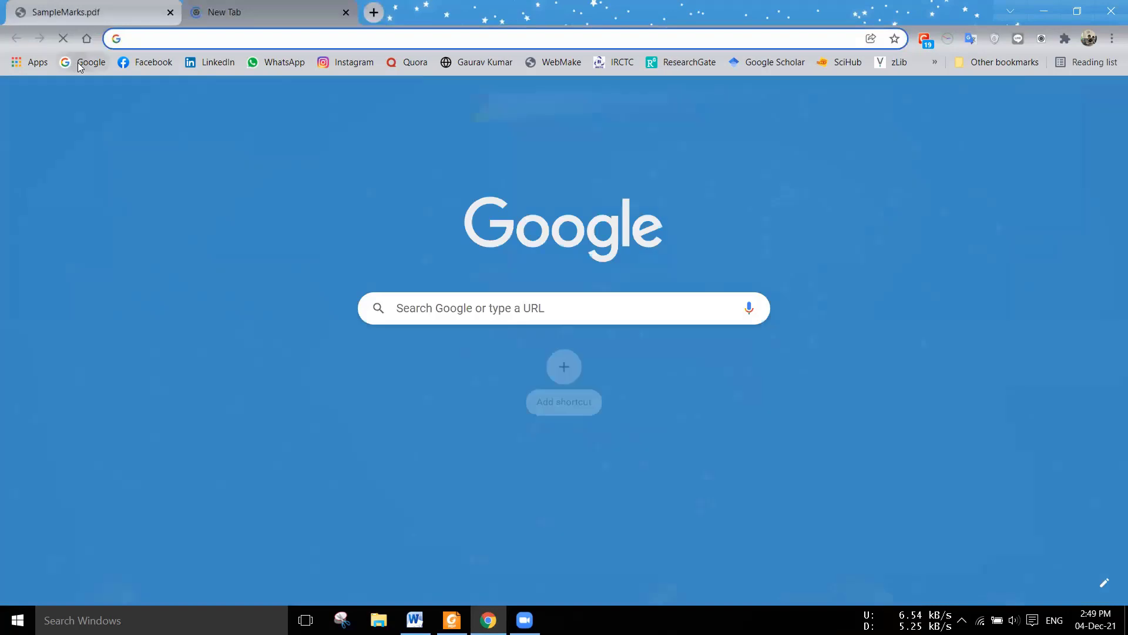
left_click(84, 62)
type("sc")
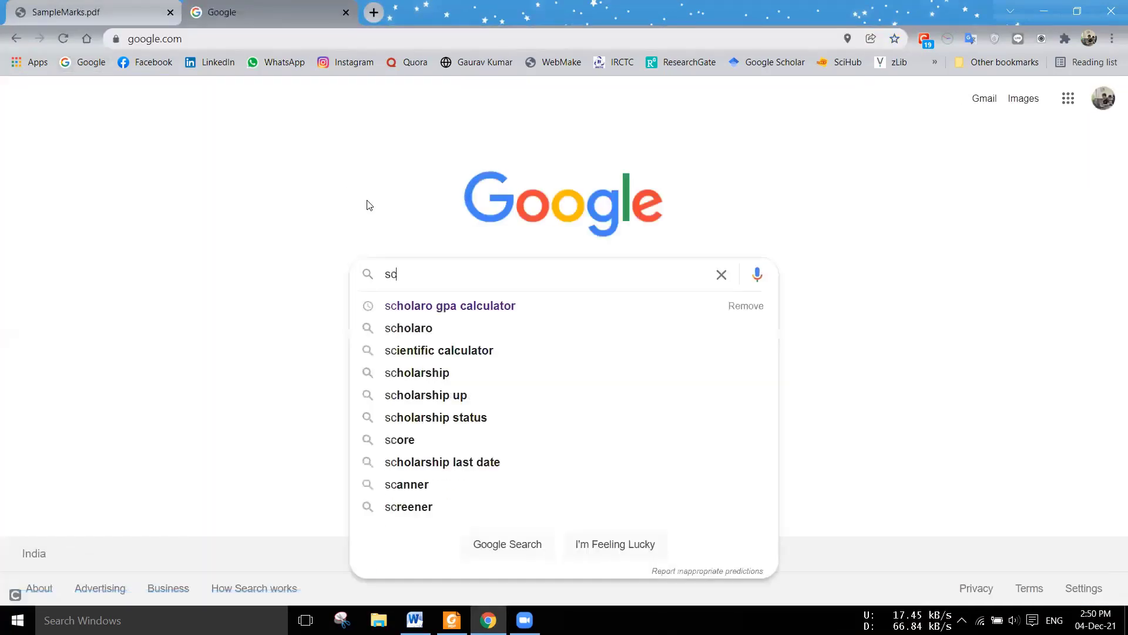
left_click(418, 305)
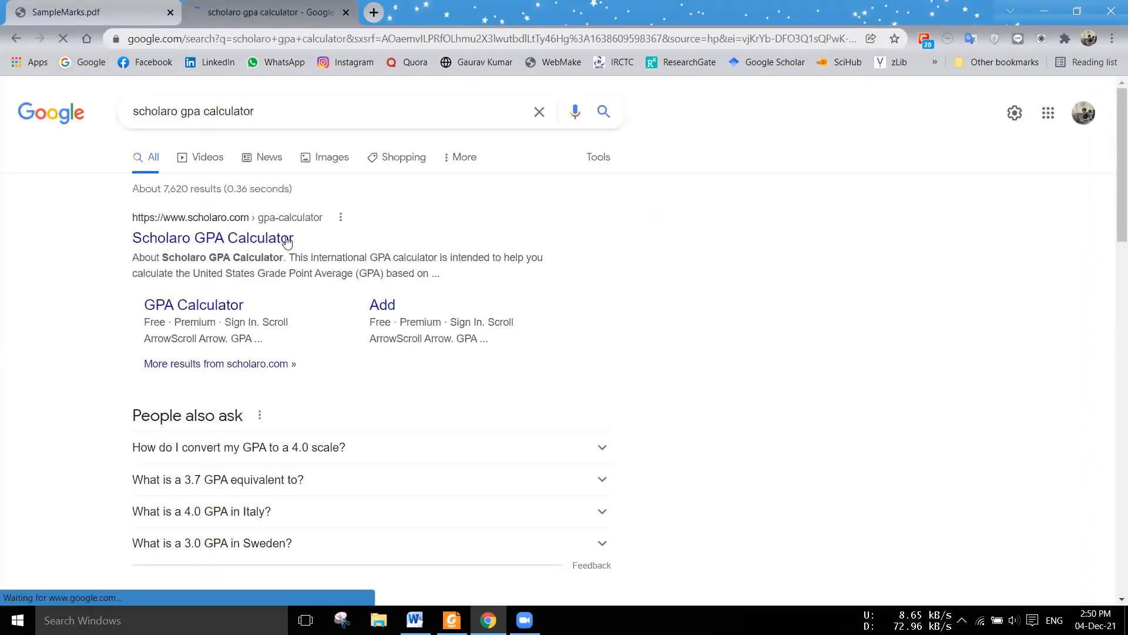
left_click(284, 238)
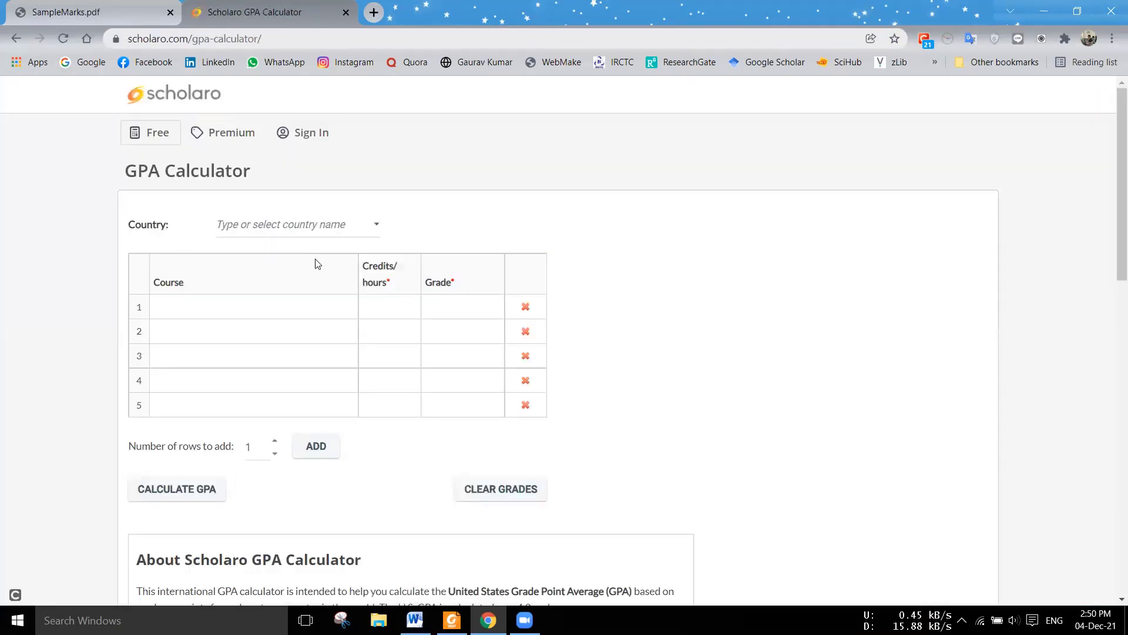
Set the GPA calculator's country to India
left_click(382, 230)
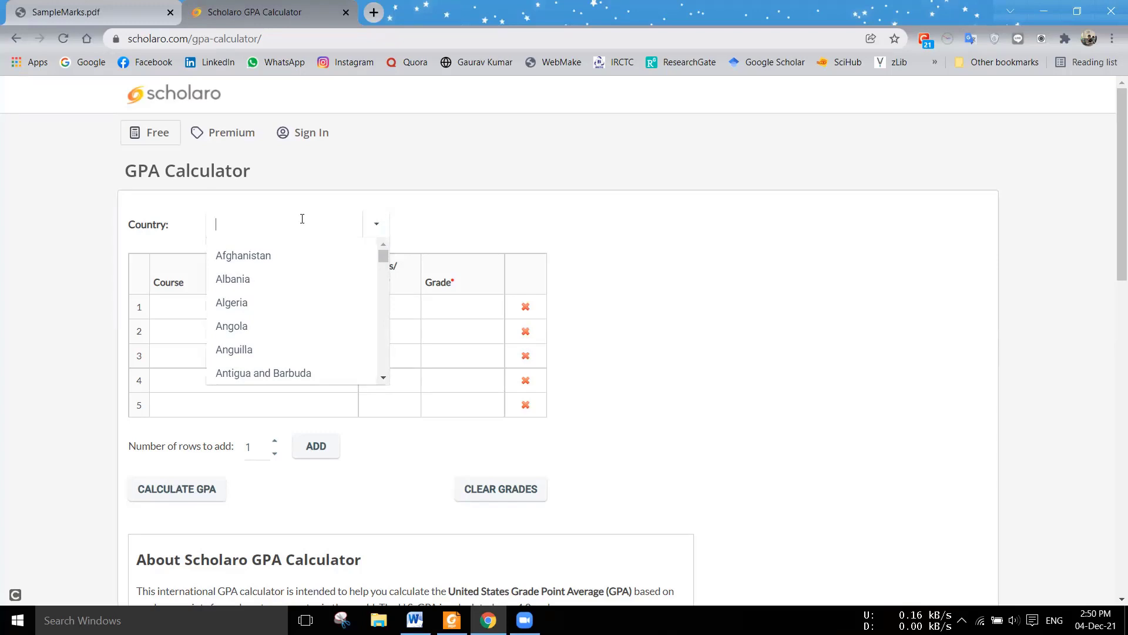
type("India")
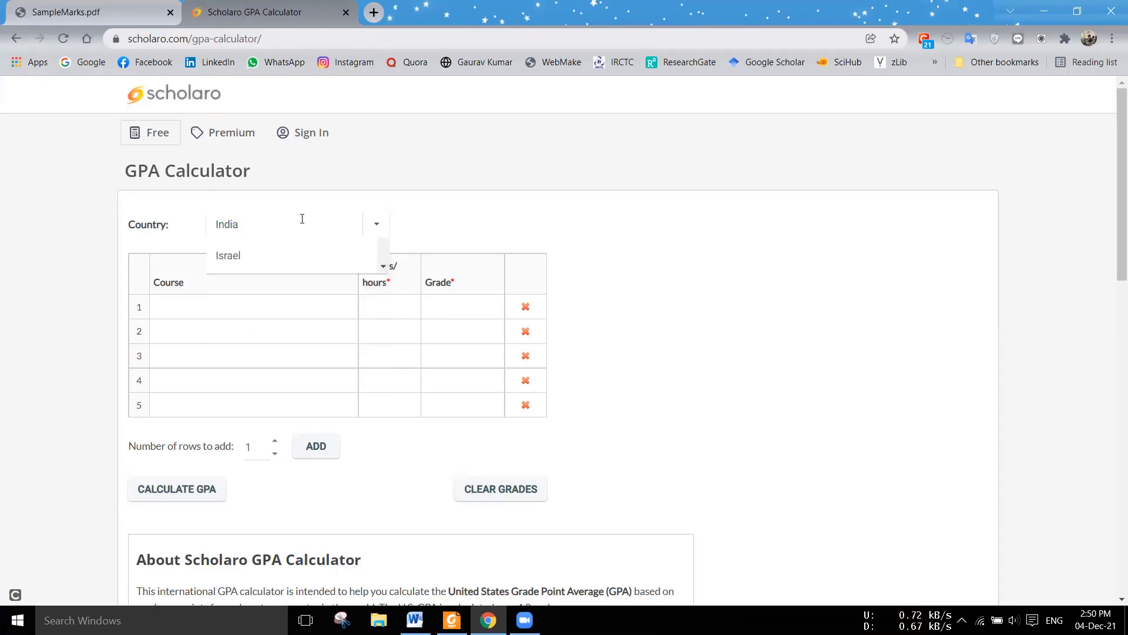
key("Return")
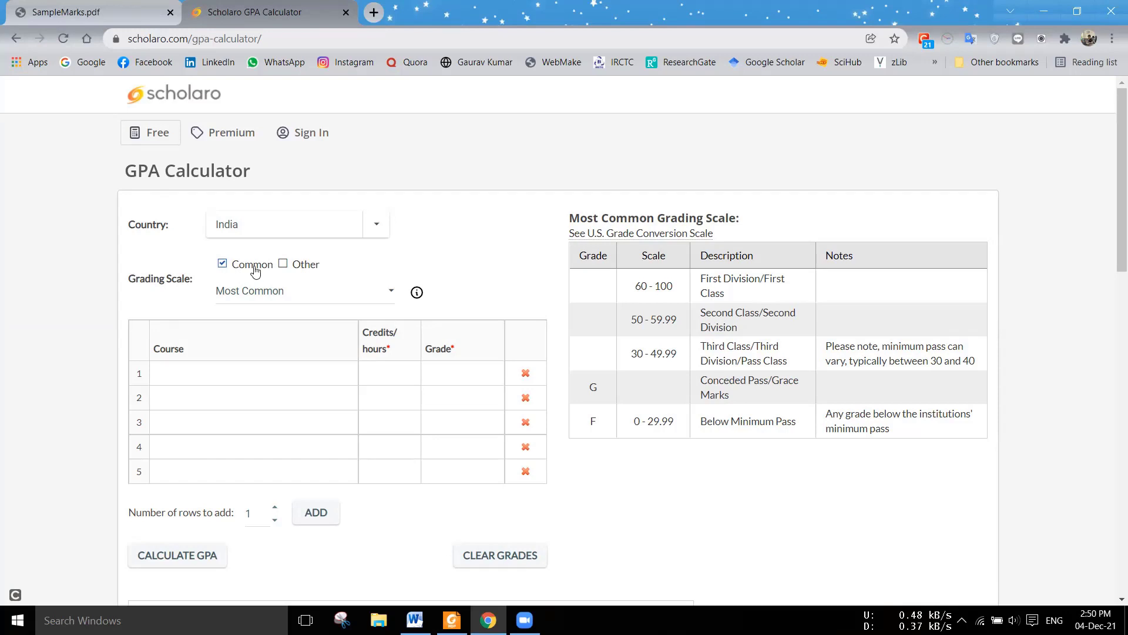
Browse the common grading scales for India and try the UGC 10-point Grading Scale
left_click(277, 291)
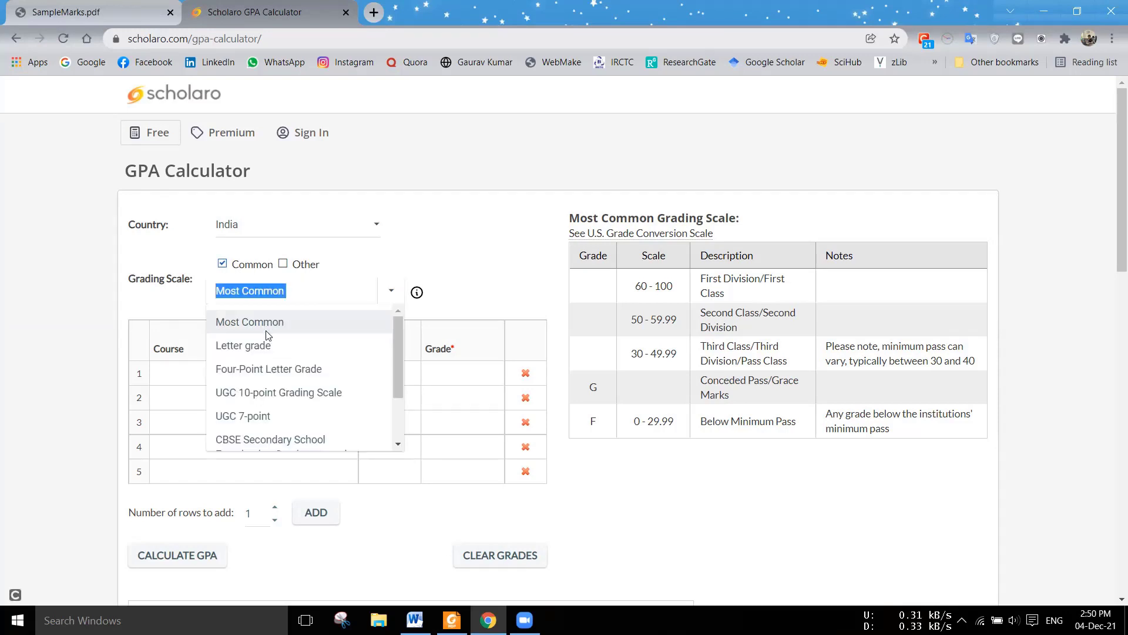
scroll(266, 335, "down", 3)
left_click(190, 296)
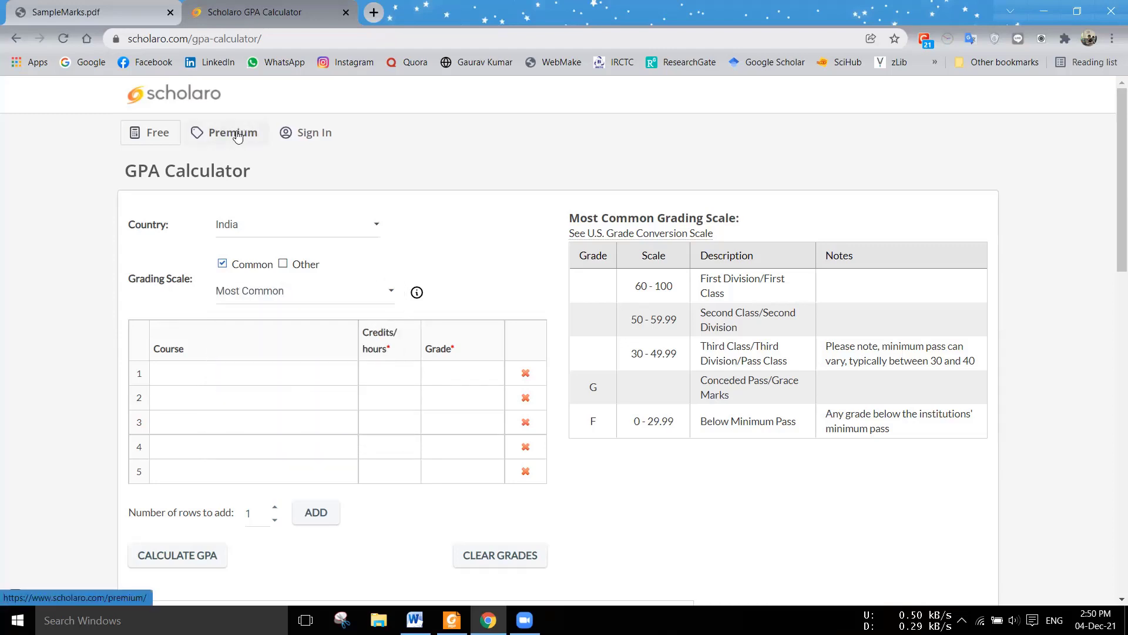
left_click(337, 292)
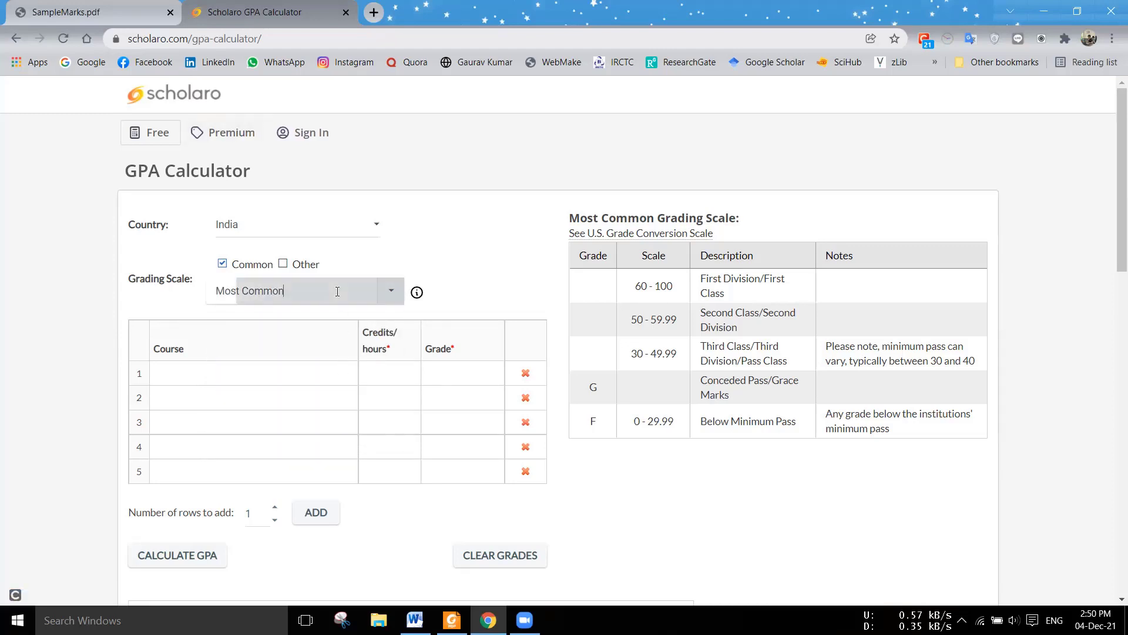
left_click(338, 291)
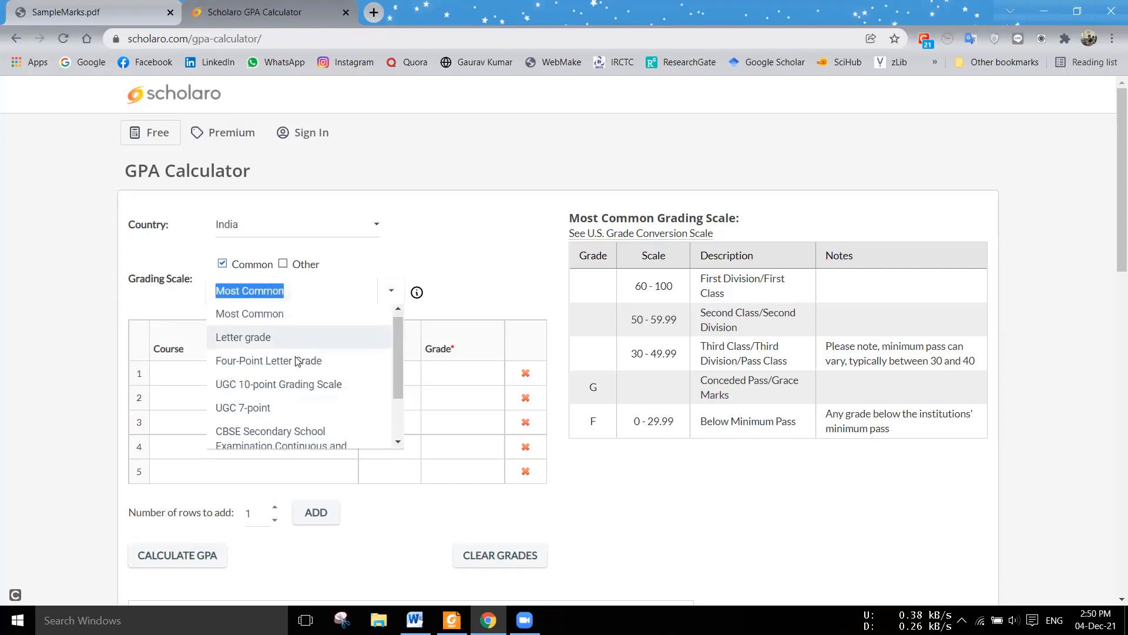
left_click(297, 392)
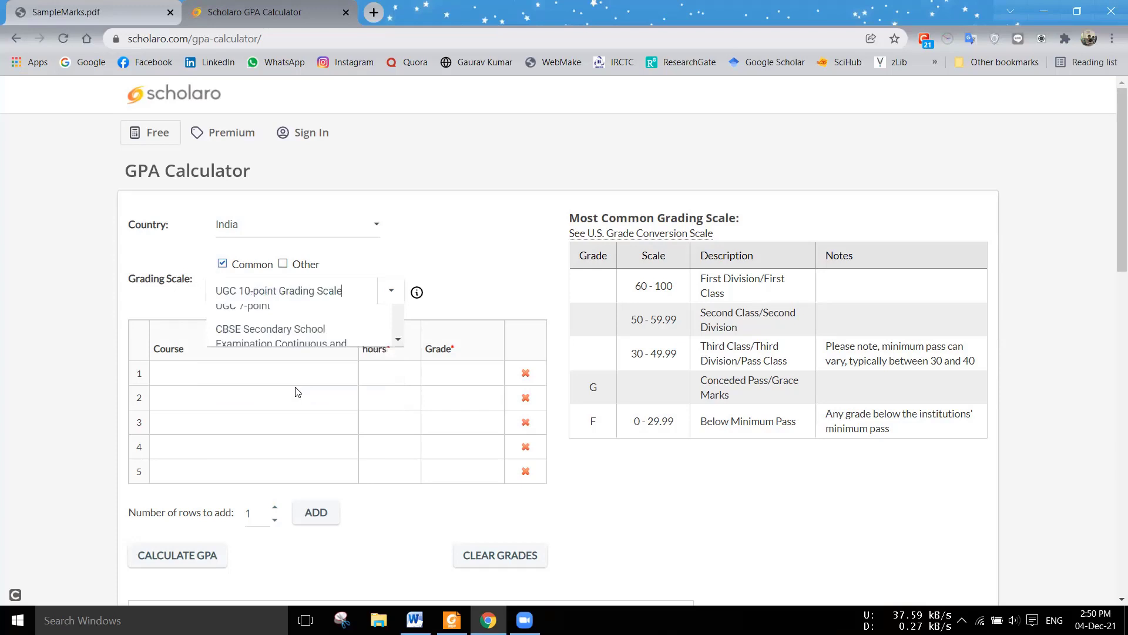
Include the other Indian grading scales and try the Indian Institutes of Science Education and Research scale
left_click(305, 265)
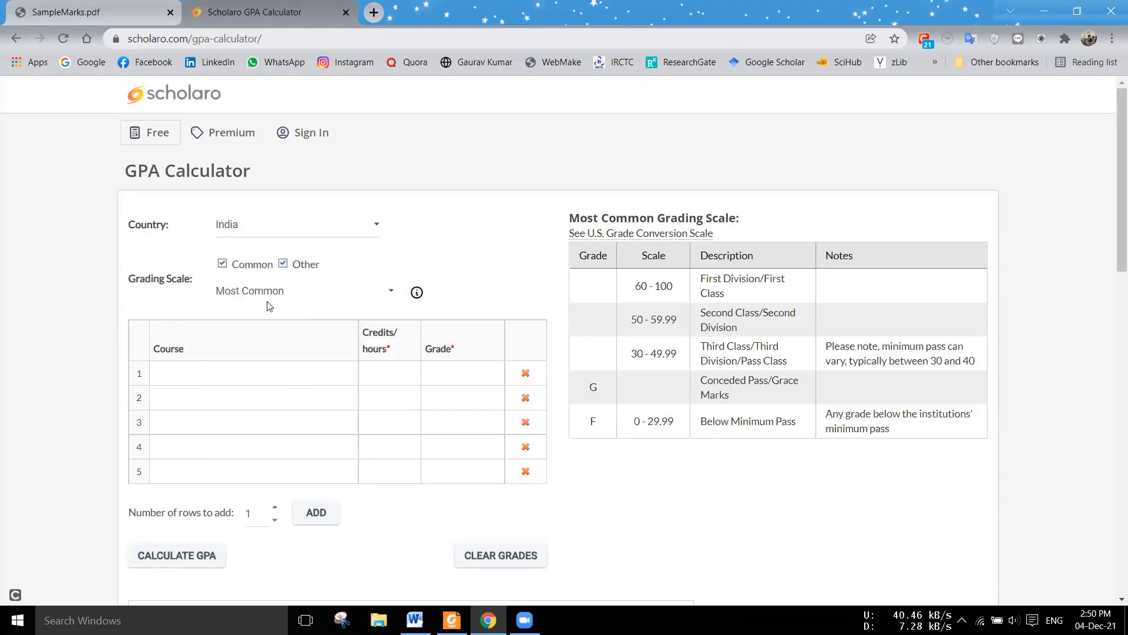
left_click(274, 300)
scroll(290, 382, "down", 2)
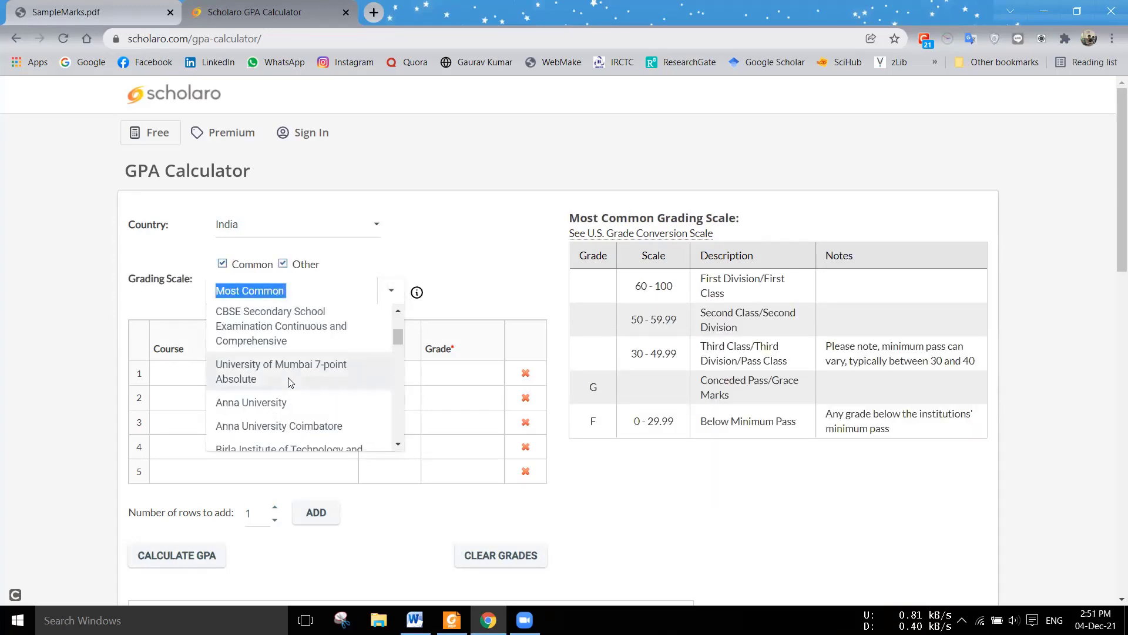
scroll(291, 406, "down", 2)
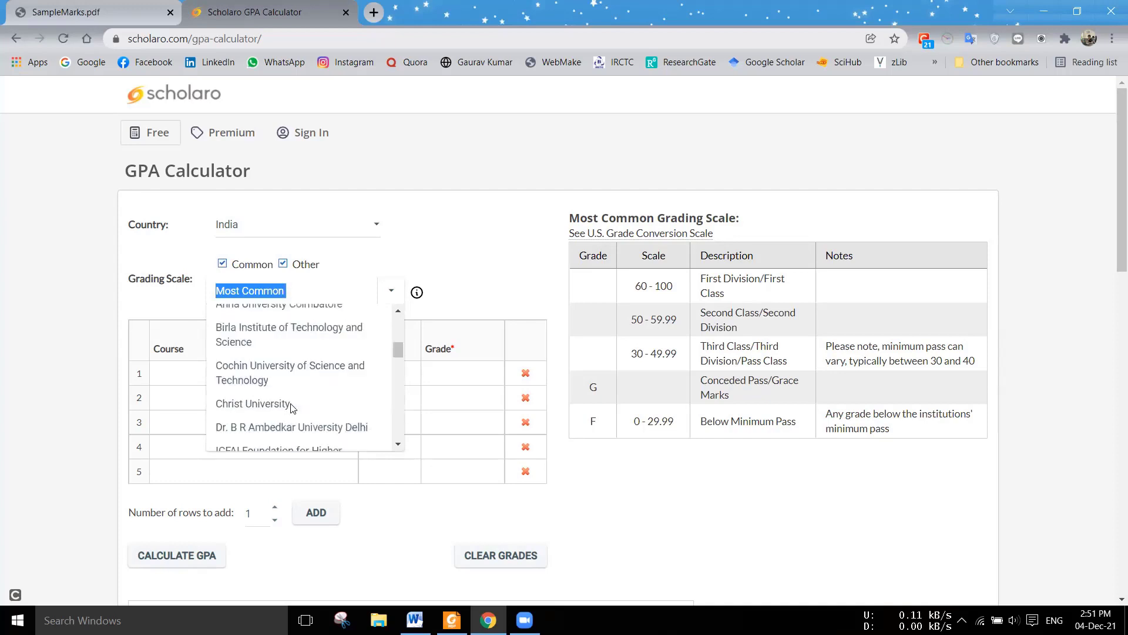
scroll(288, 381, "down", 2)
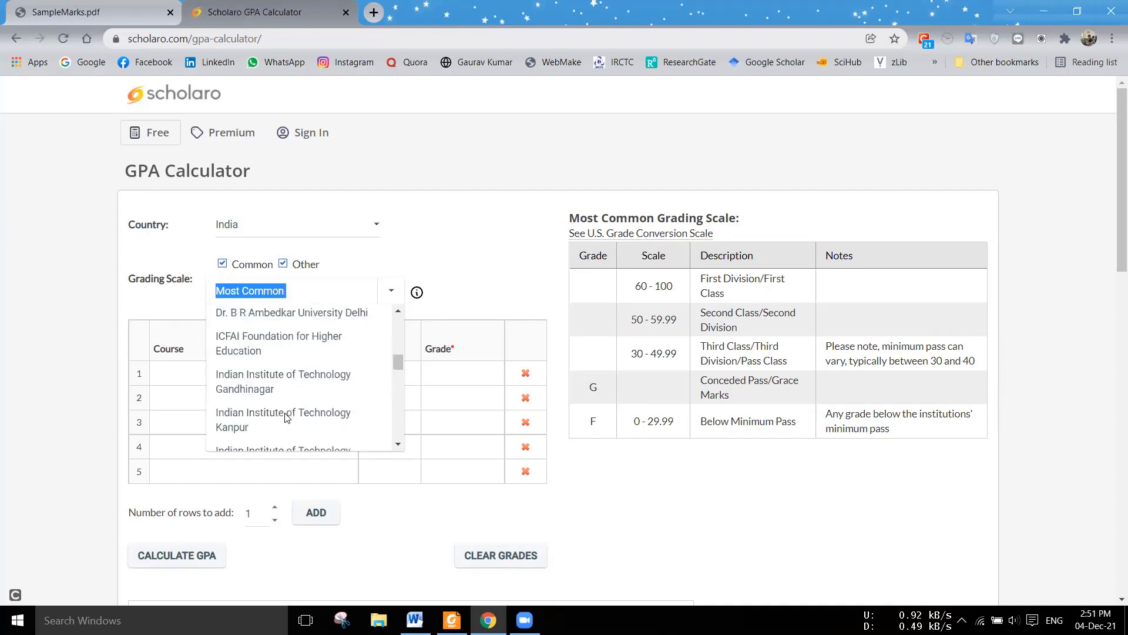
scroll(305, 376, "down", 3)
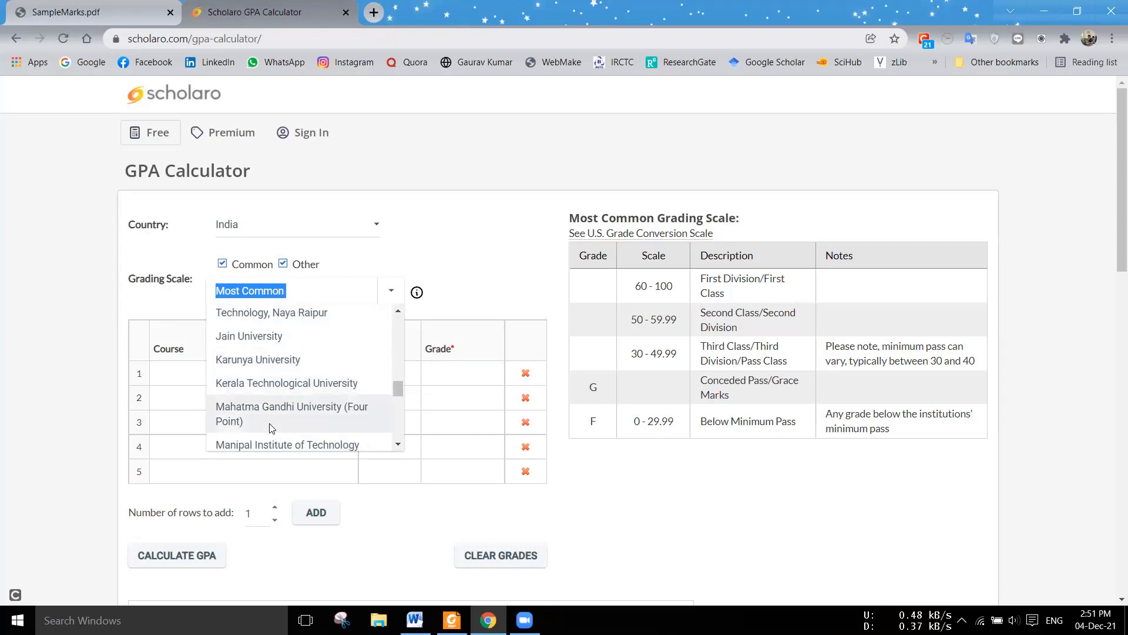
scroll(276, 376, "up", 2)
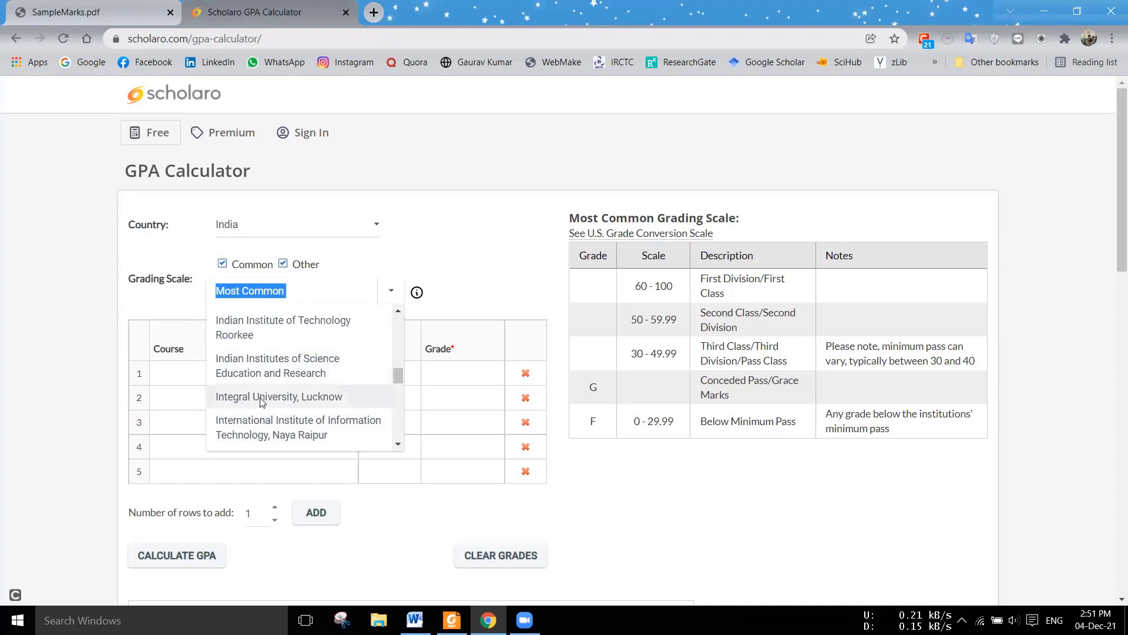
left_click(269, 364)
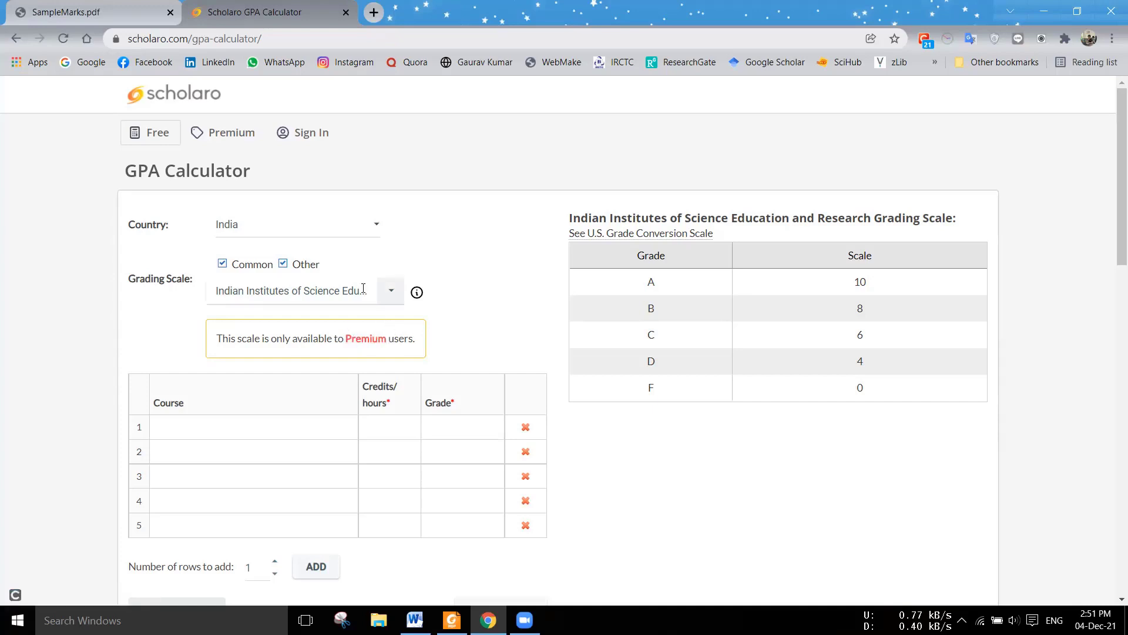
Limit the grading scales to the common ones and choose the UGC 10-point Grading Scale
left_click(283, 263)
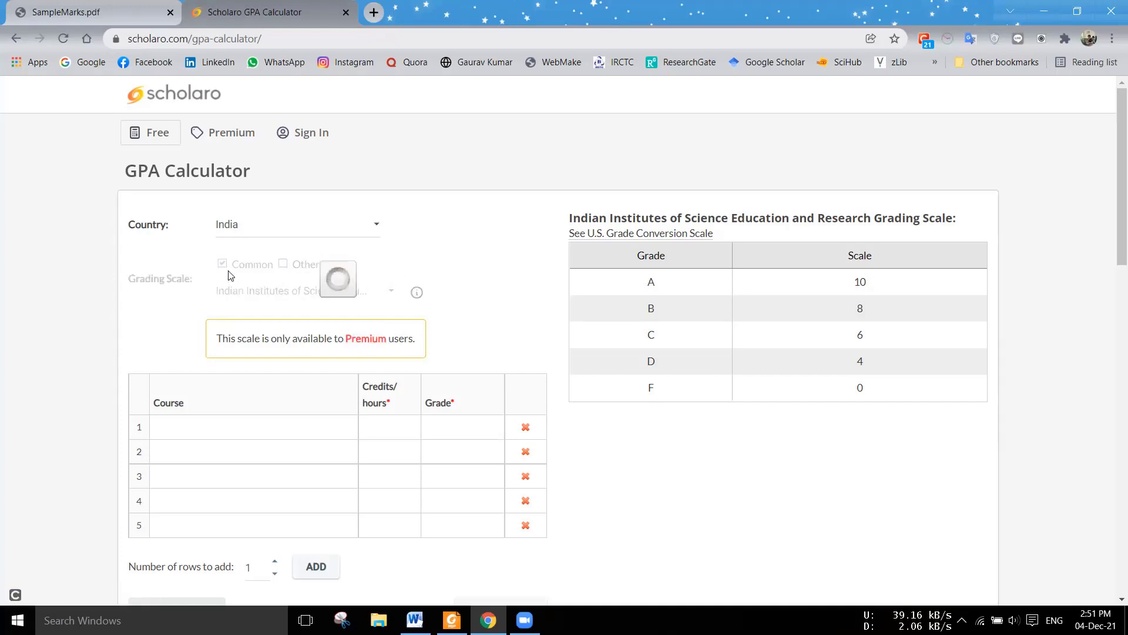
left_click(222, 266)
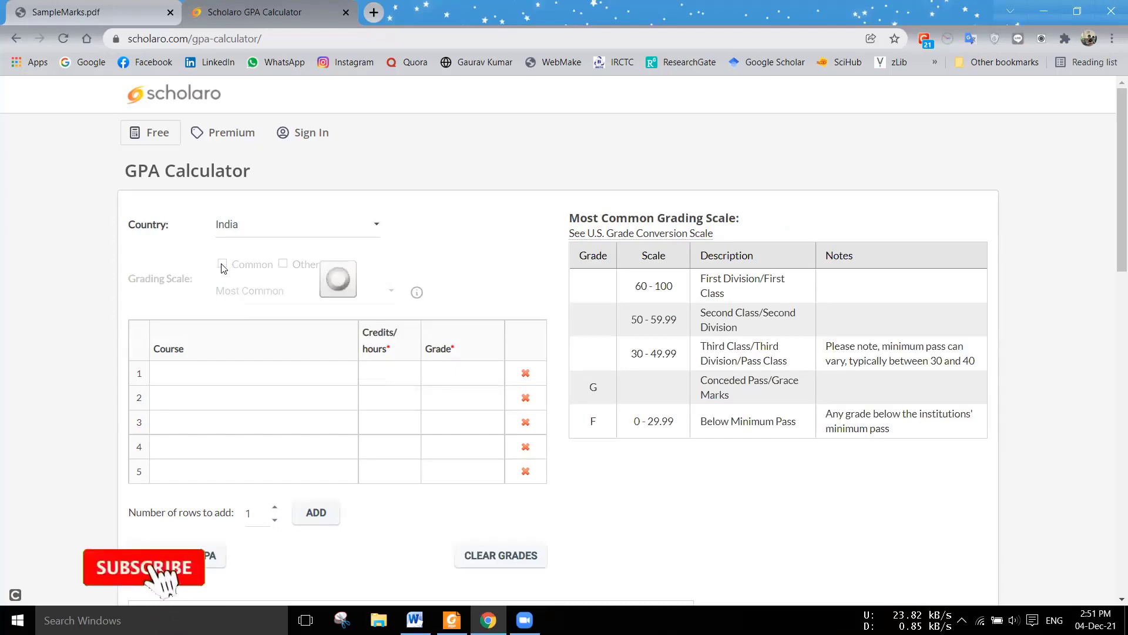
left_click(222, 264)
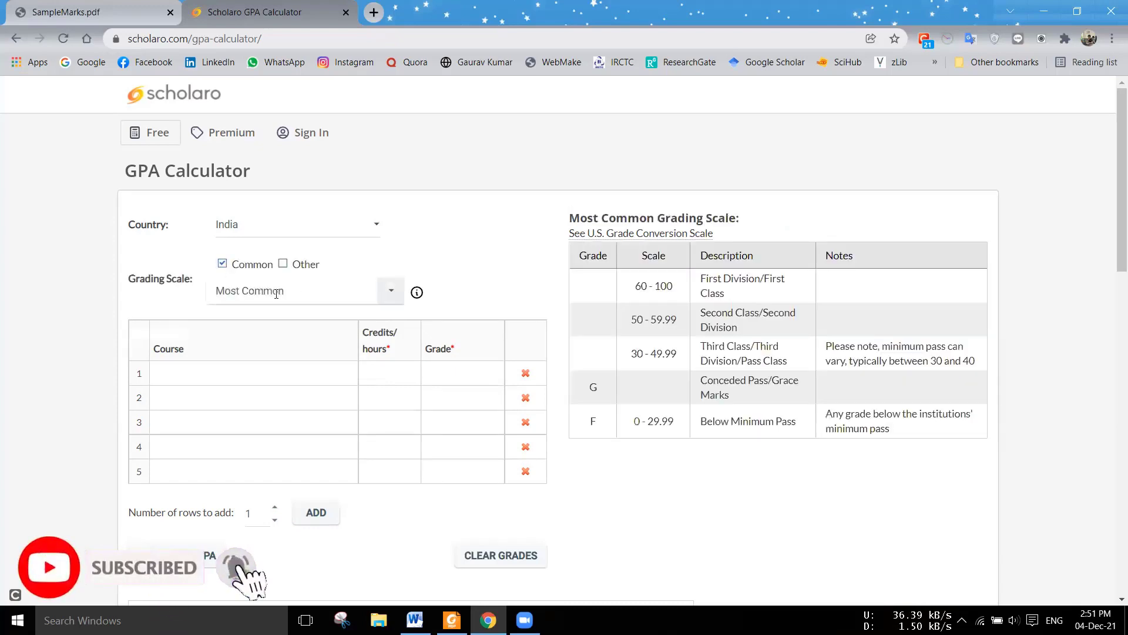
left_click(276, 294)
left_click(270, 383)
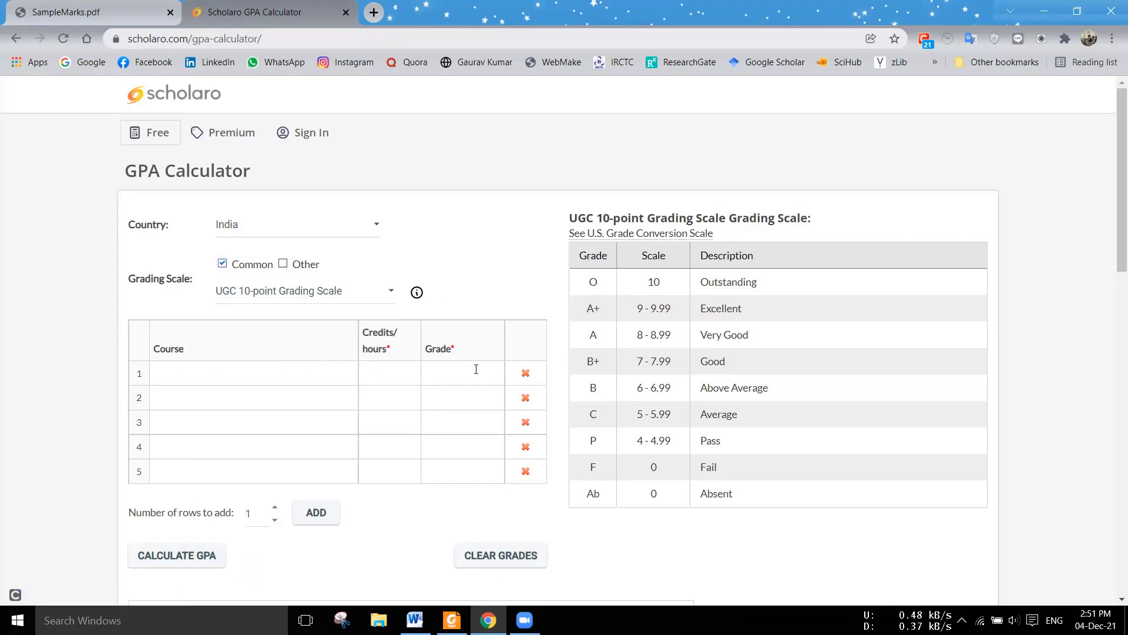
Examine the course, credits and grade columns of the calculator and the grades in the UGC 10-point table
left_click(164, 367)
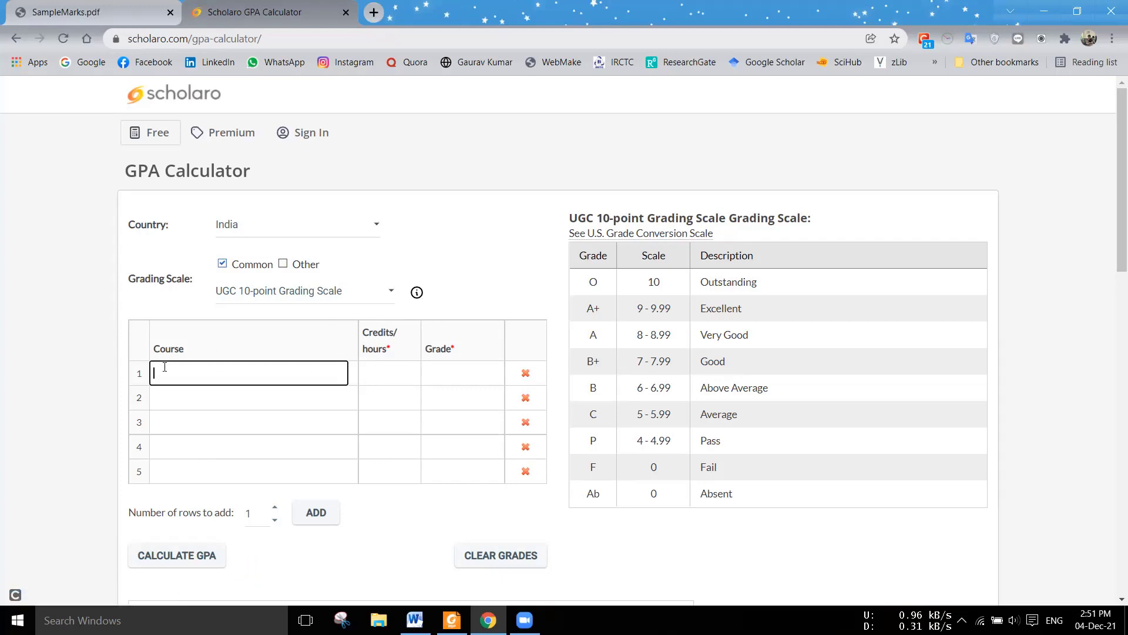
left_click(397, 371)
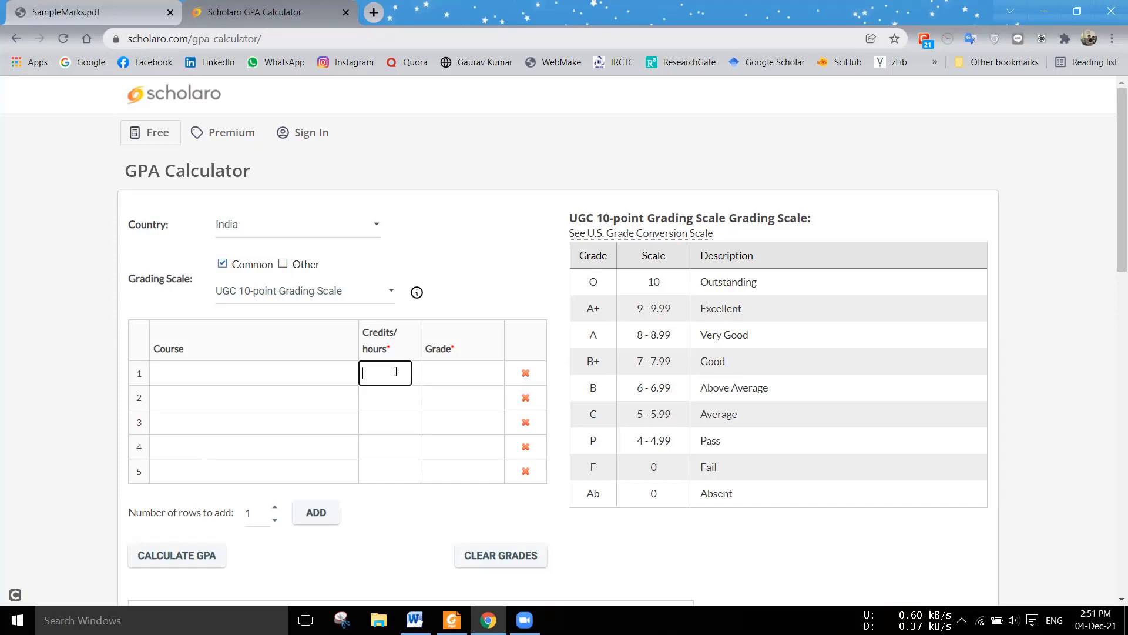
left_click(472, 372)
left_click(503, 281)
left_click_drag(552, 221, 842, 215)
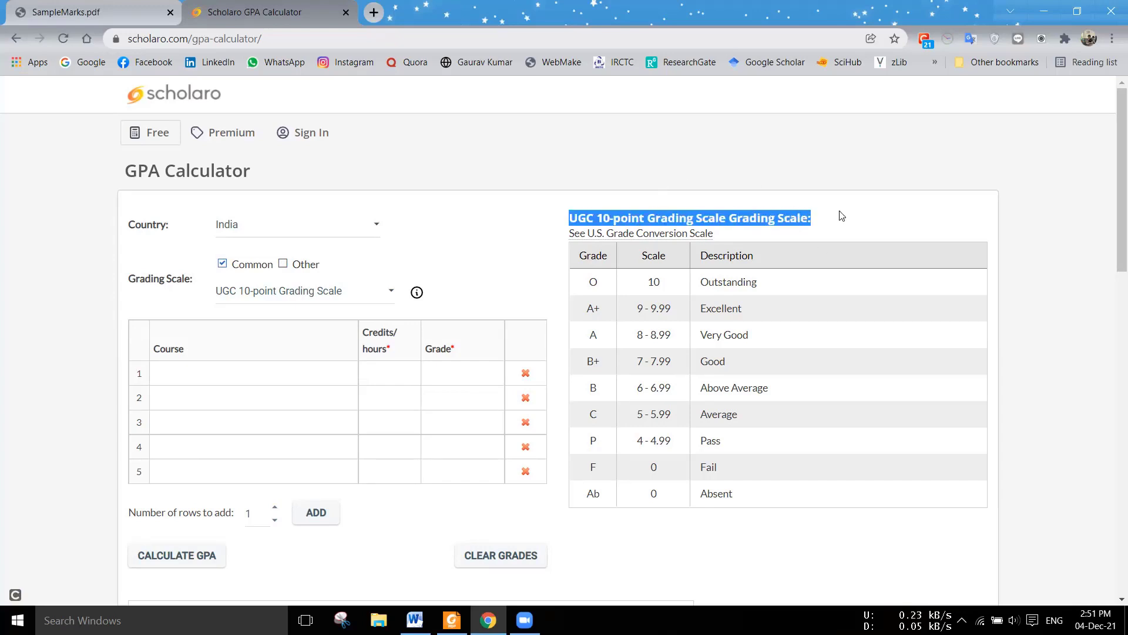
left_click(718, 464)
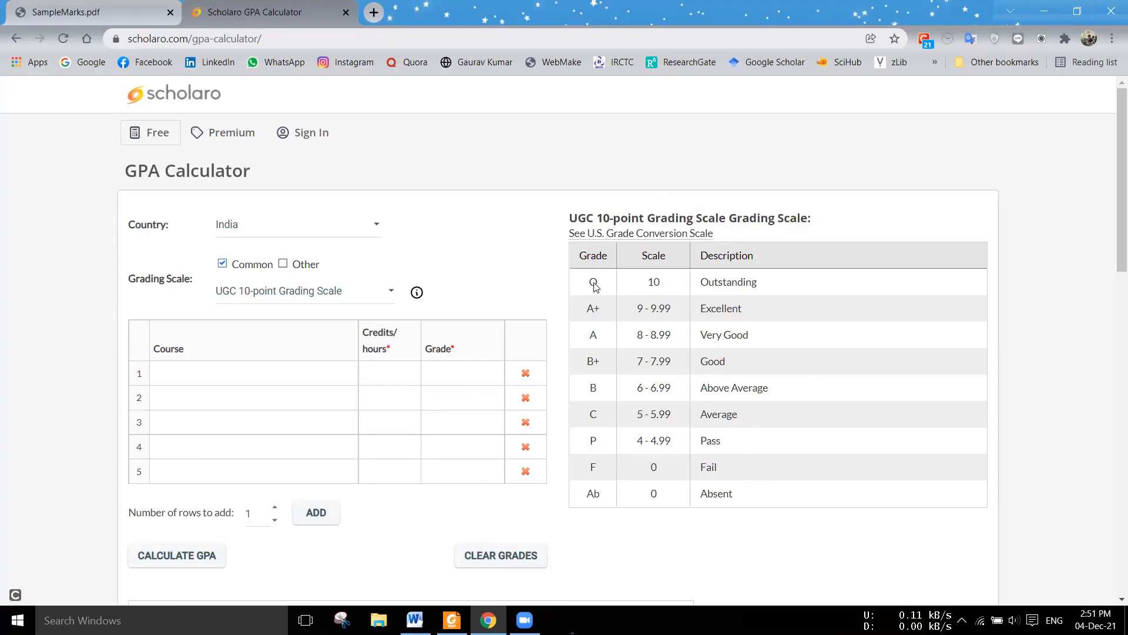
left_click_drag(593, 285, 588, 494)
left_click(660, 526)
Compare the letter grades on the SampleMarks.pdf marksheet with grades C, B and A of the UGC 10-point scale
left_click(24, 7)
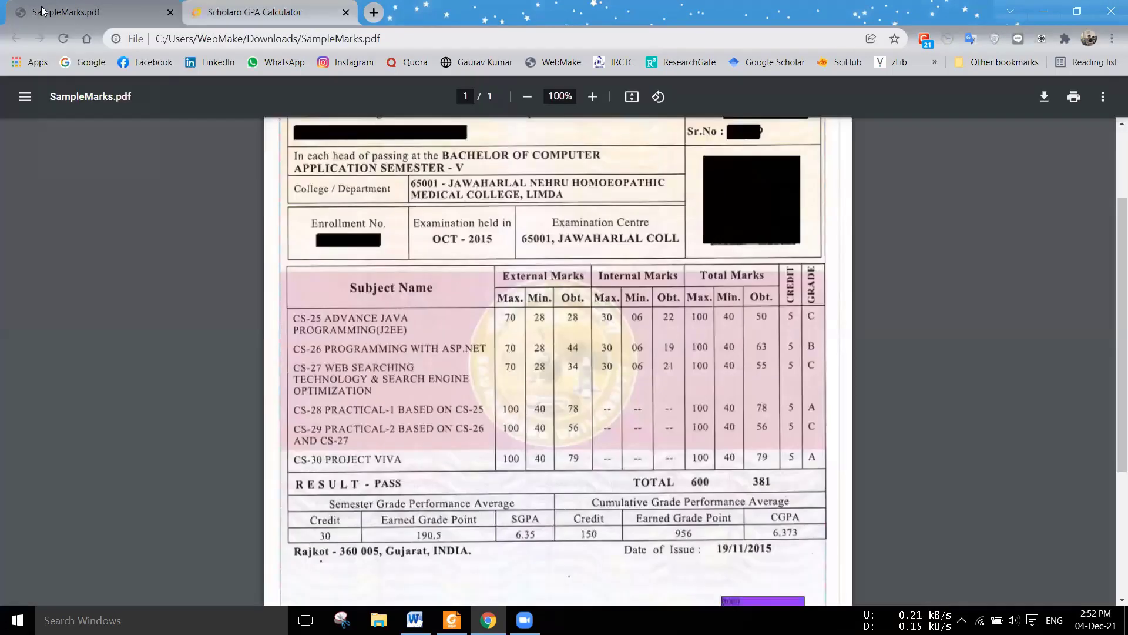
left_click(316, 6)
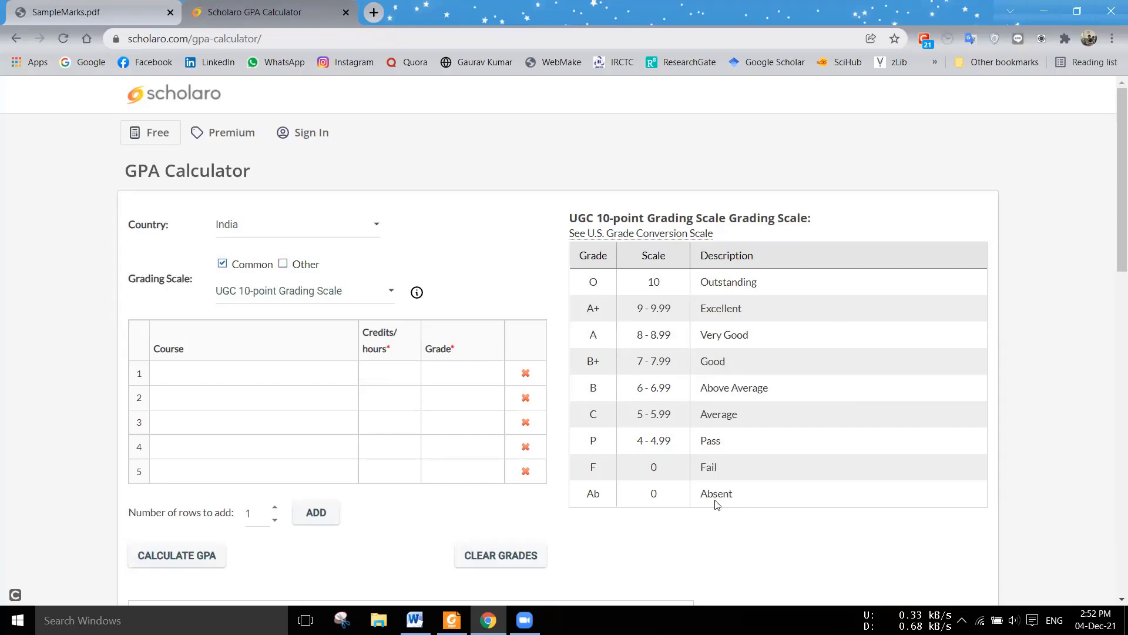
key("ctrl+Tab")
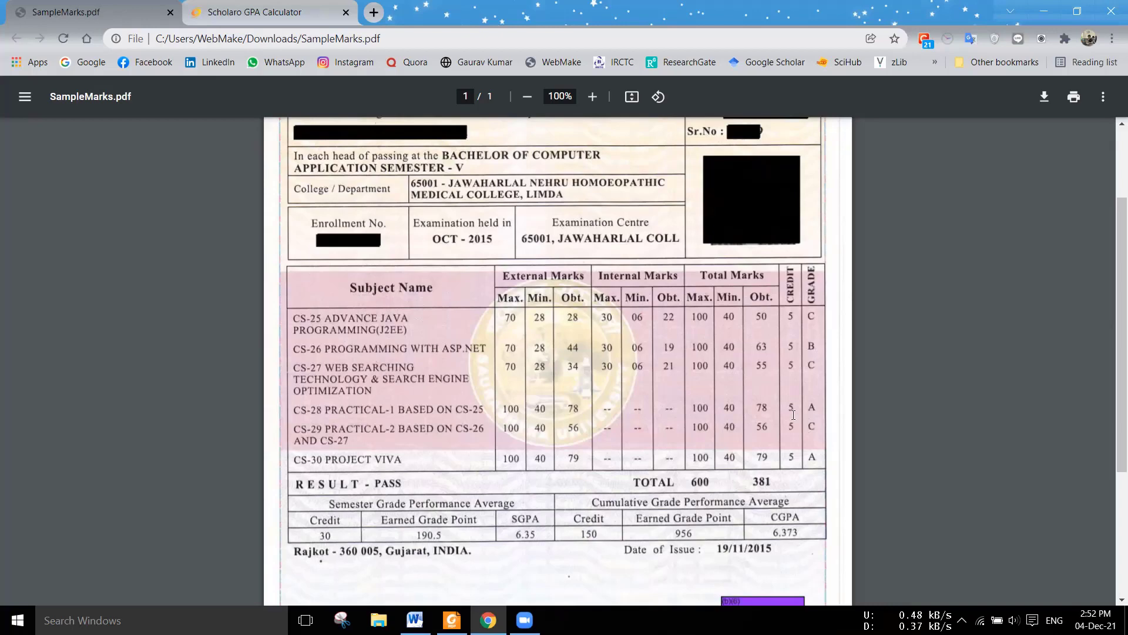
key("ctrl+Tab")
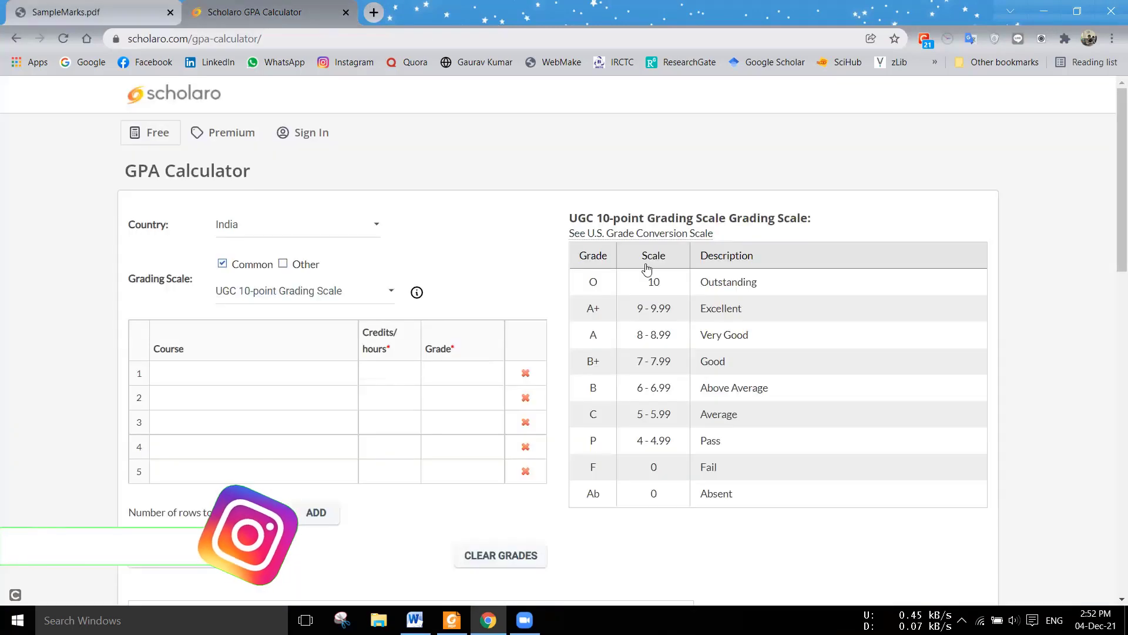
double_click(595, 414)
double_click(593, 387)
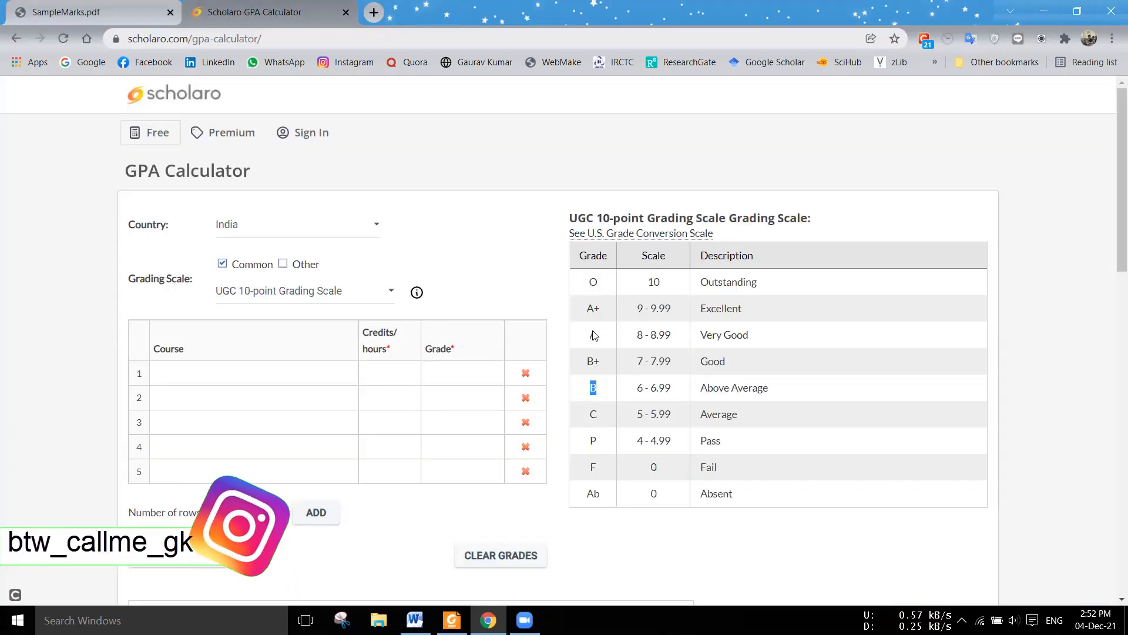
double_click(594, 335)
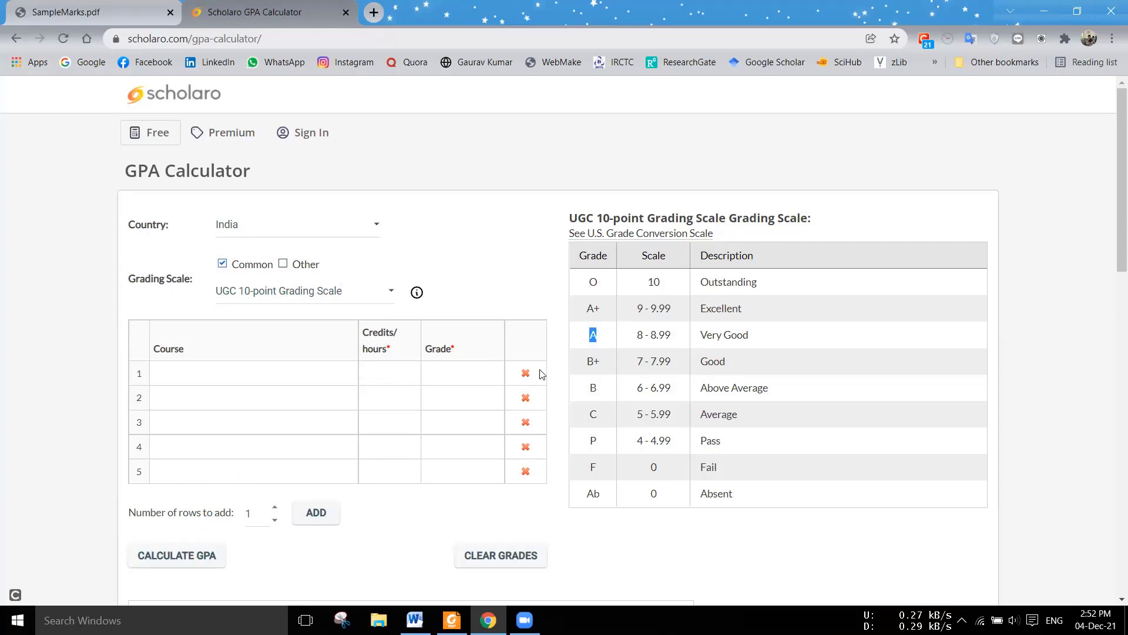
left_click(486, 270)
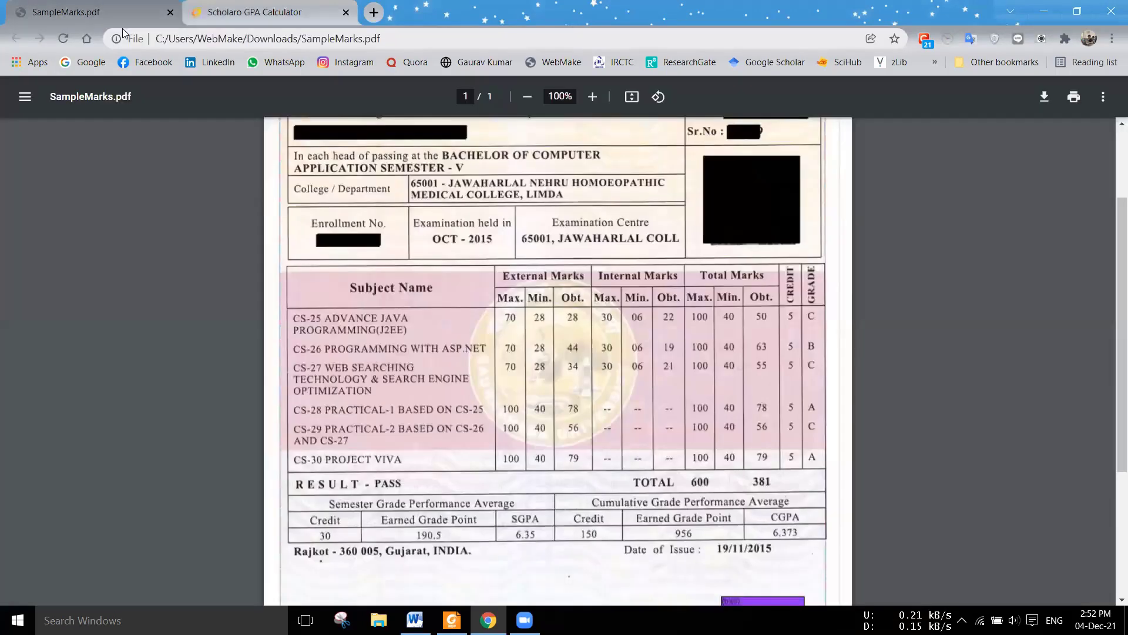
Check the marksheet's subjects and total marks against the calculator's columns, and review the alternative common grading scales
left_click(98, 13)
left_click(264, 12)
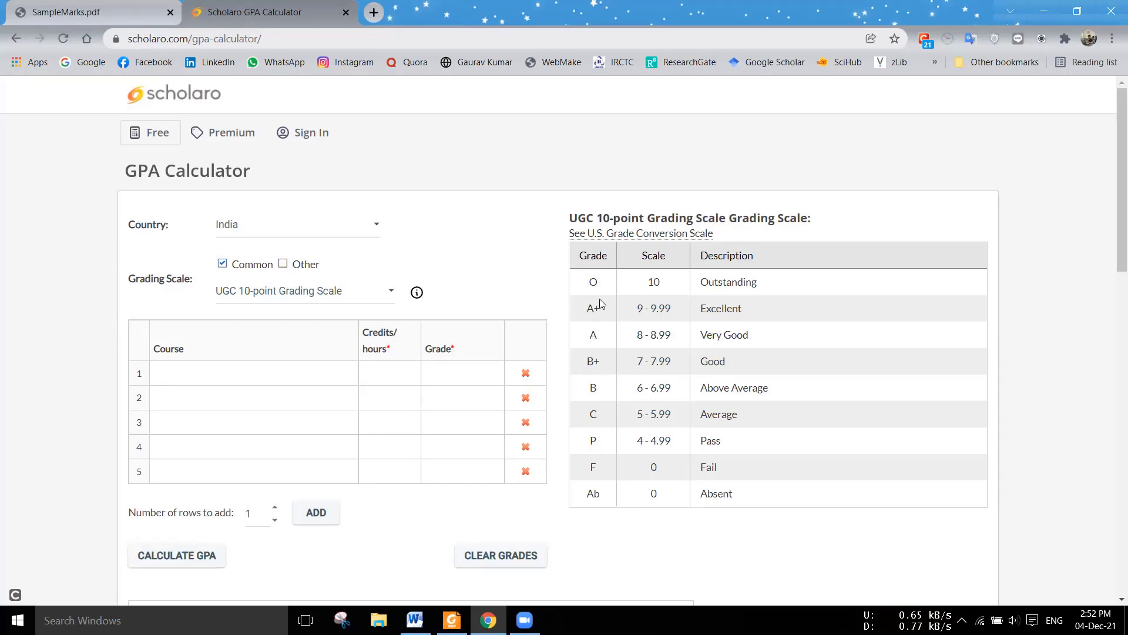
left_click_drag(549, 224, 746, 232)
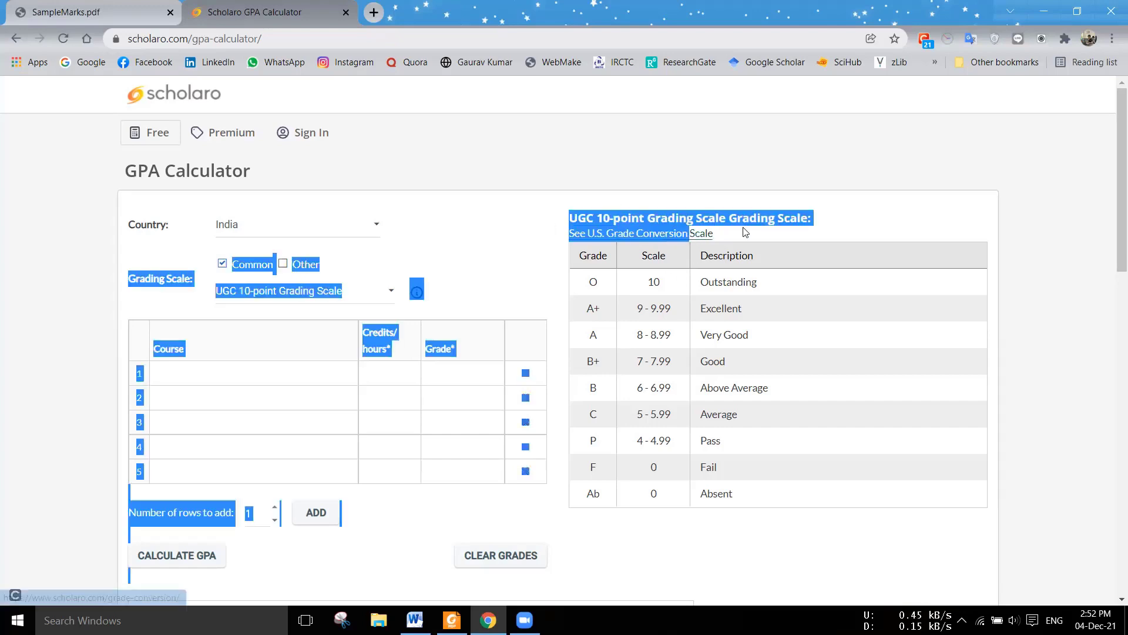
left_click(752, 271)
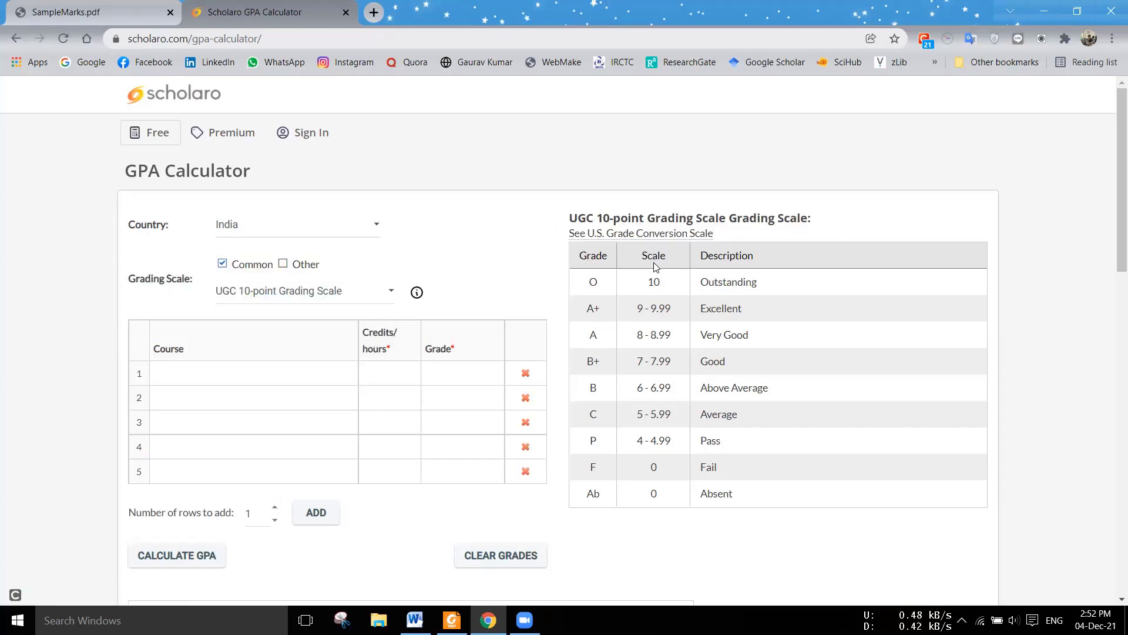
left_click(391, 290)
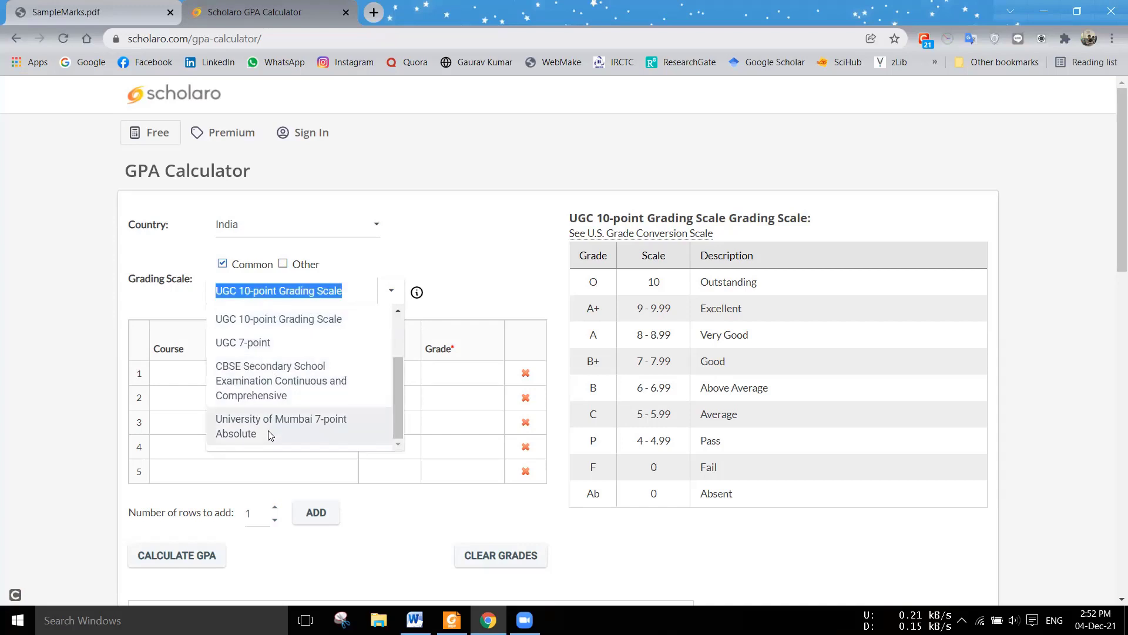
left_click(475, 272)
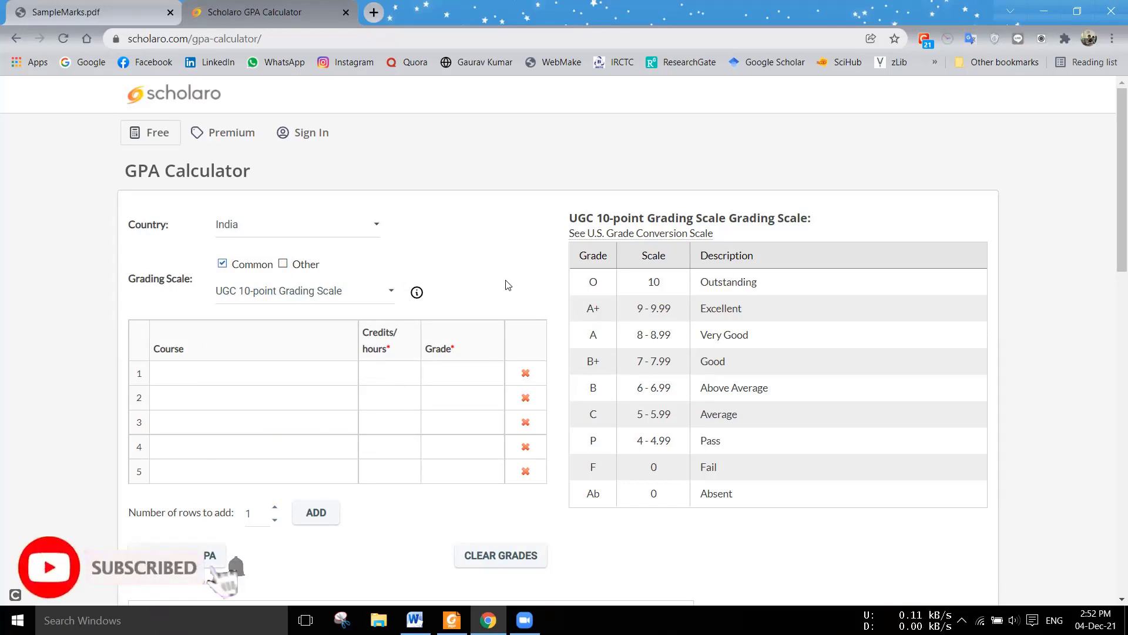
left_click(106, 13)
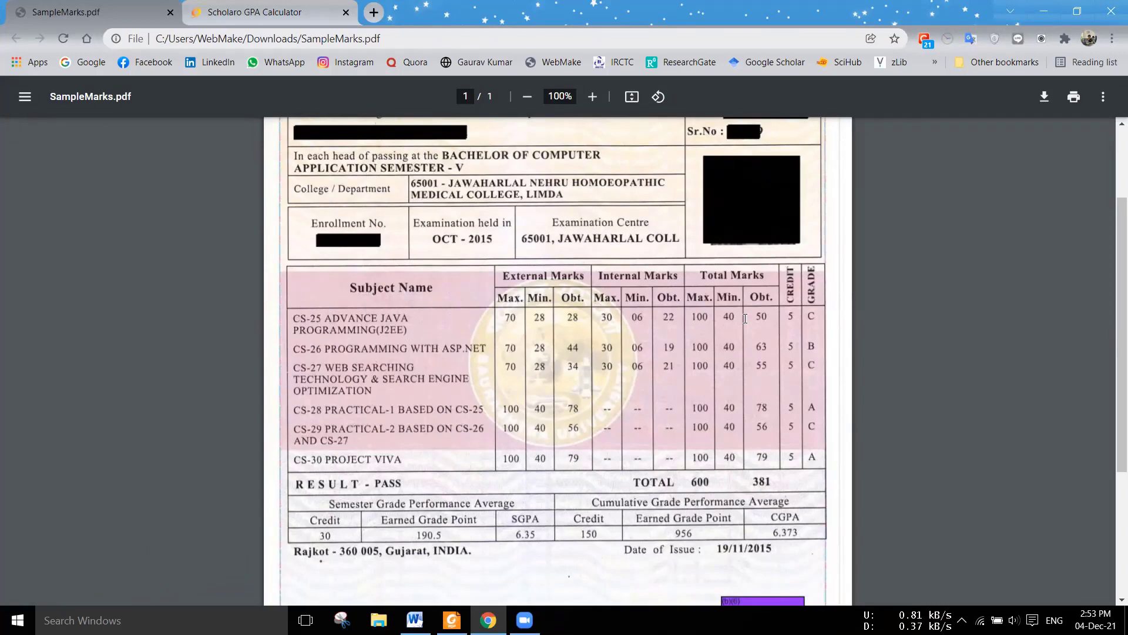
key("ctrl+Tab")
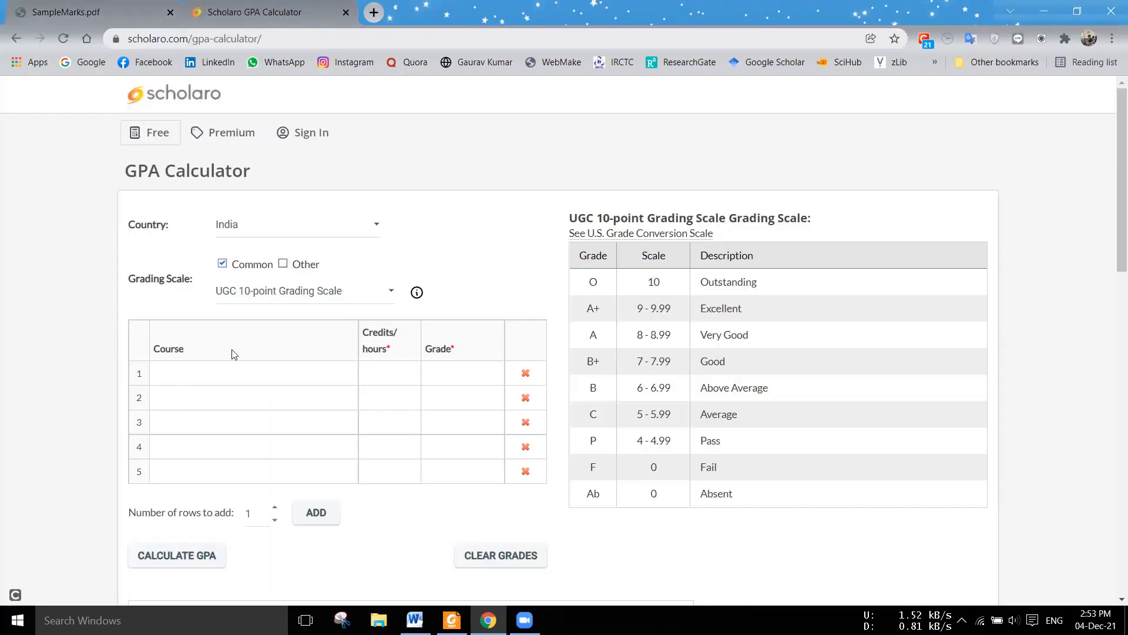
key("ctrl+Tab")
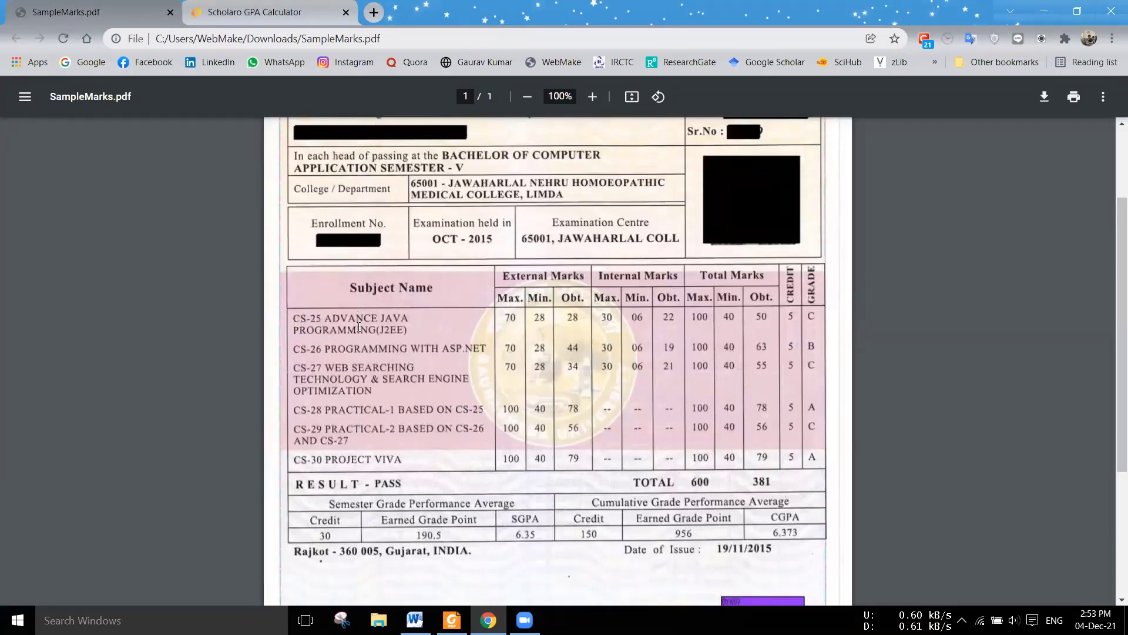
left_click(281, 6)
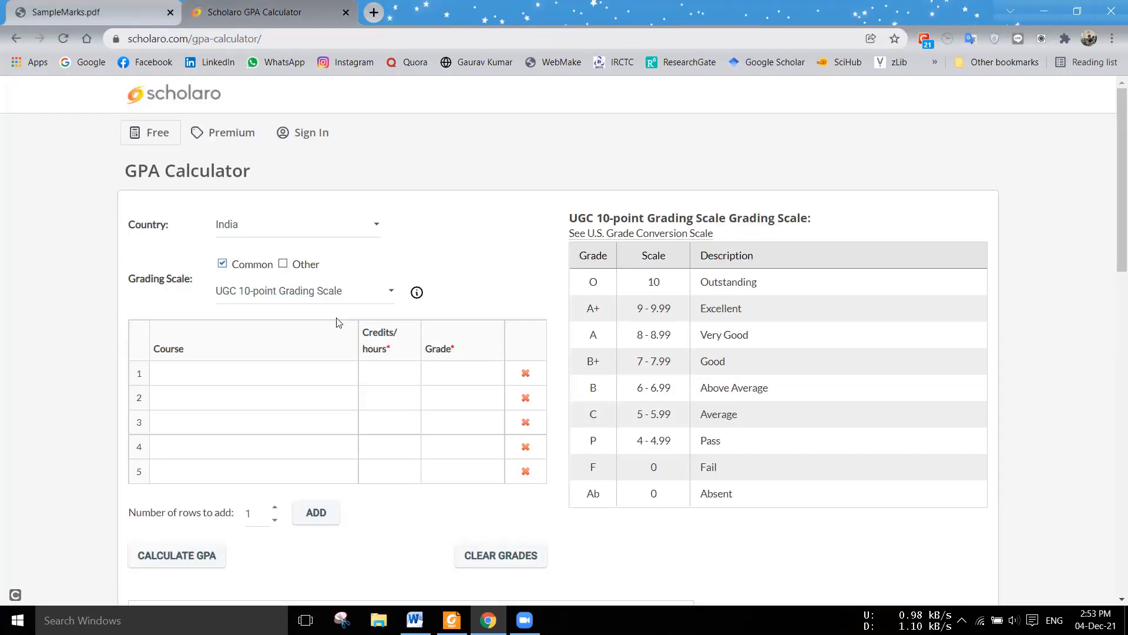
Fill the calculator's first row from the marksheet with course CS-25, 5 credits and grade C
left_click(101, 6)
left_click_drag(296, 318, 321, 322)
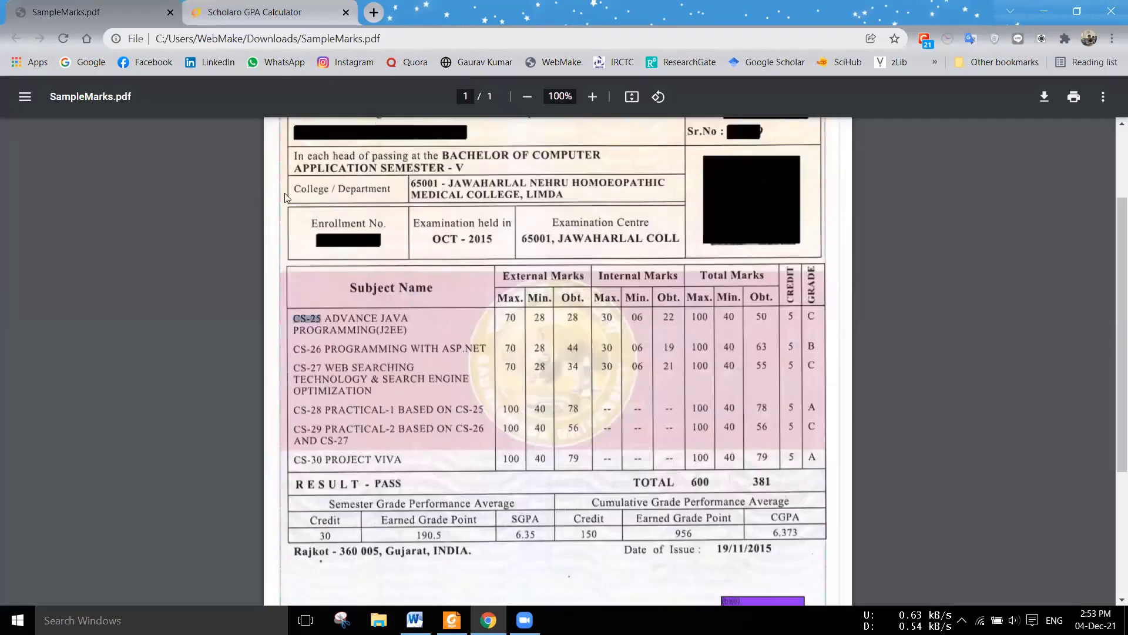
left_click(238, 4)
left_click(238, 375)
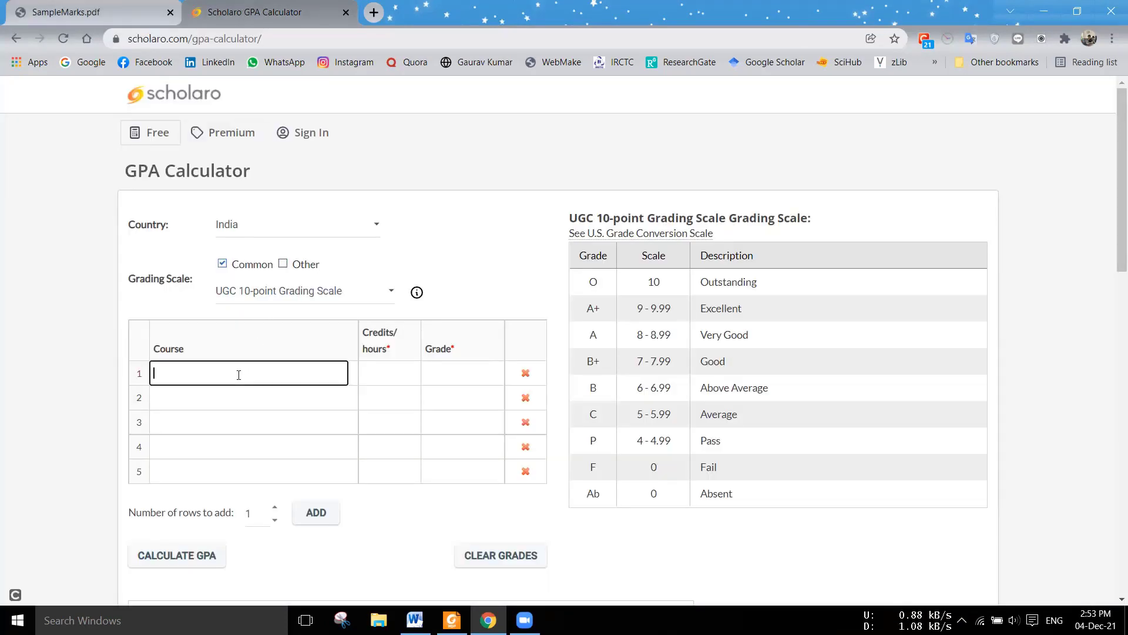
type("CS-25")
key("Tab")
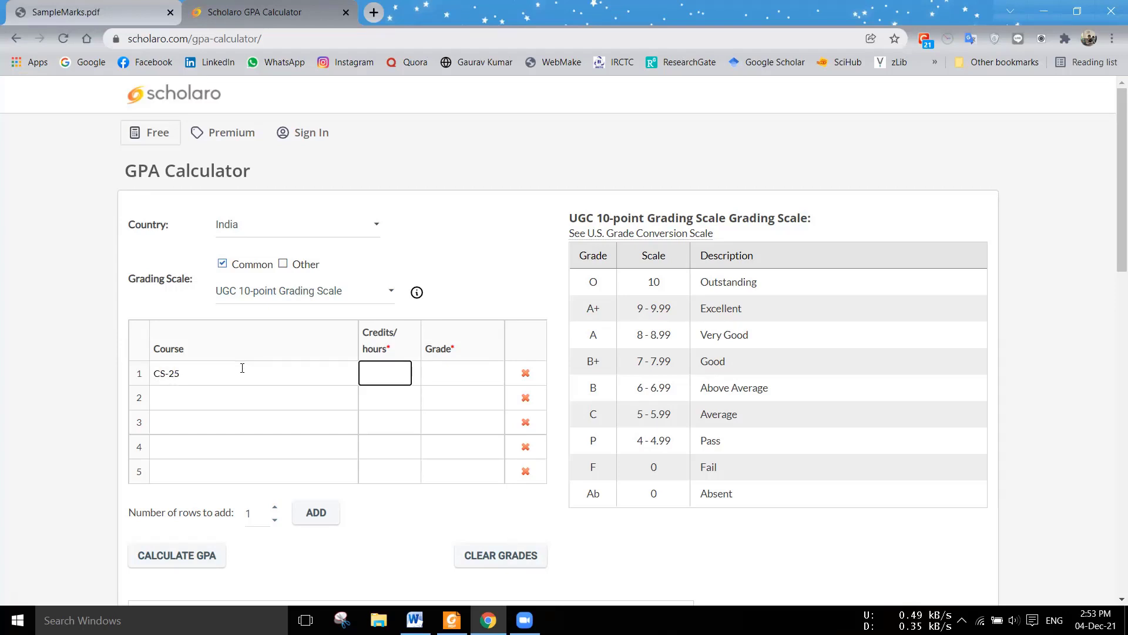
type("5")
key("Tab")
key("ctrl+Tab")
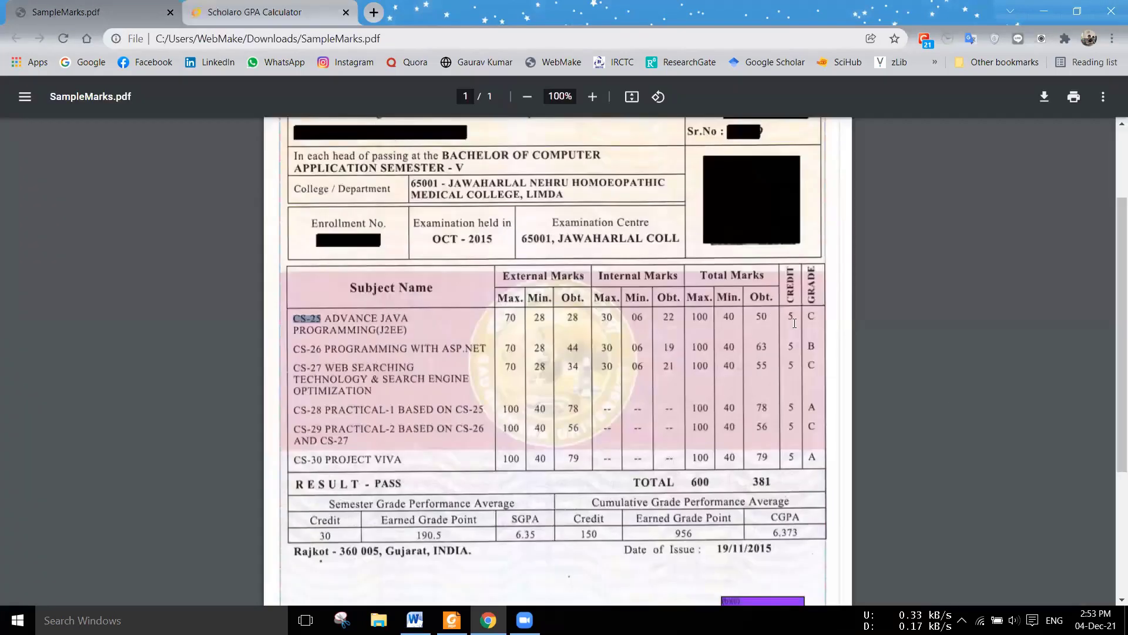
left_click(264, 12)
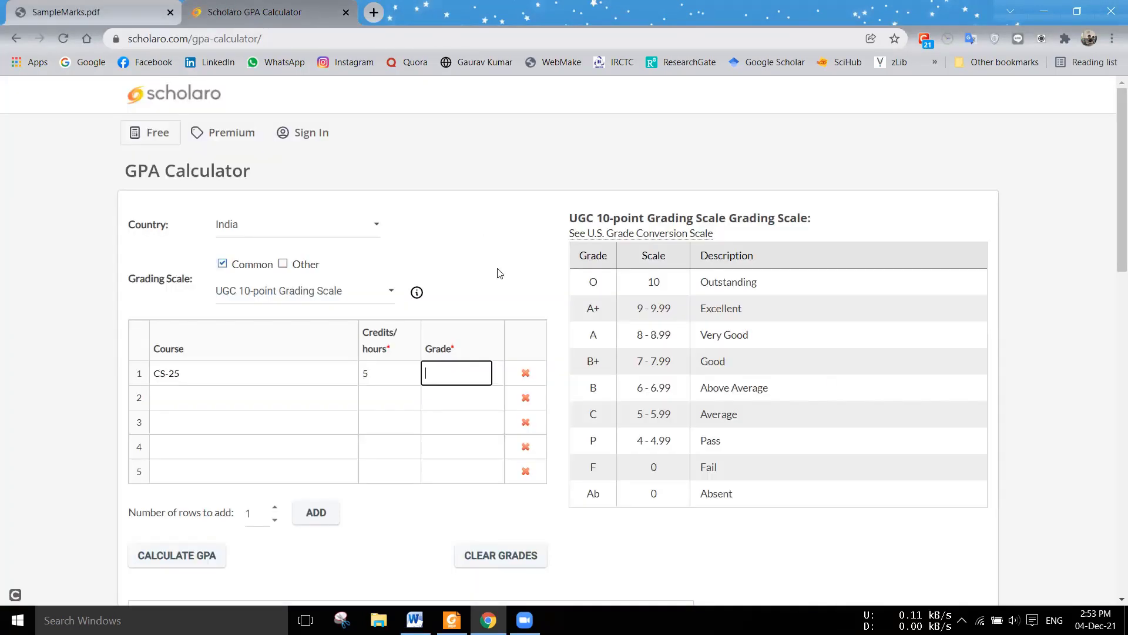
left_click(218, 383)
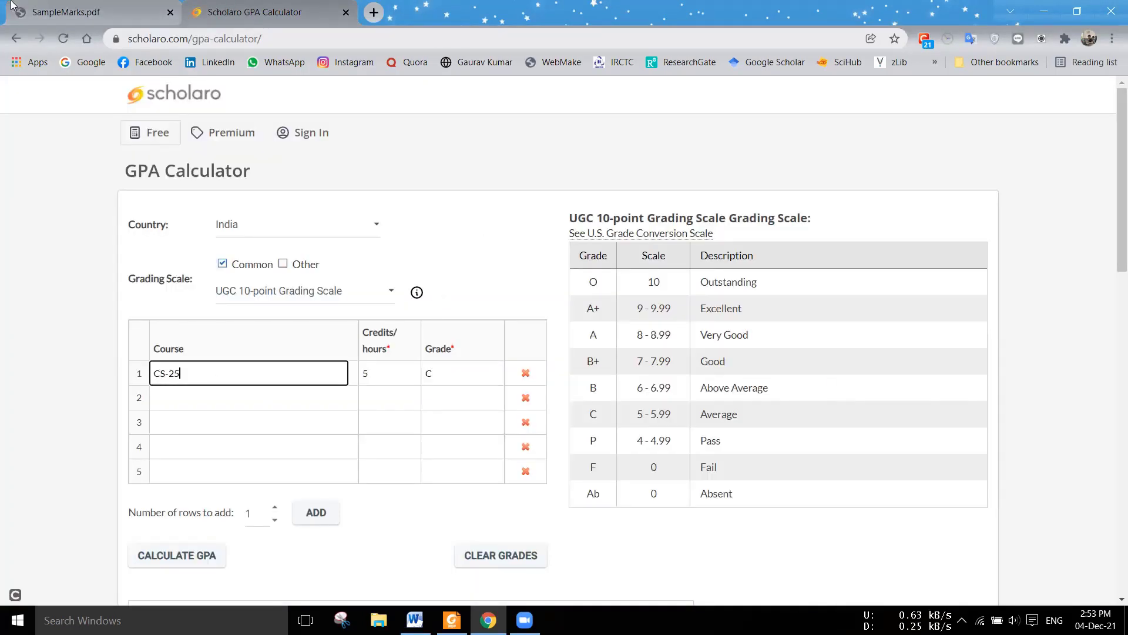
Enter the marksheet's course codes CS-26, CS-27, CS-28 and CS-29 in course rows 2 to 5
left_click(88, 13)
key("ctrl+c")
left_click(264, 13)
key("ctrl+v")
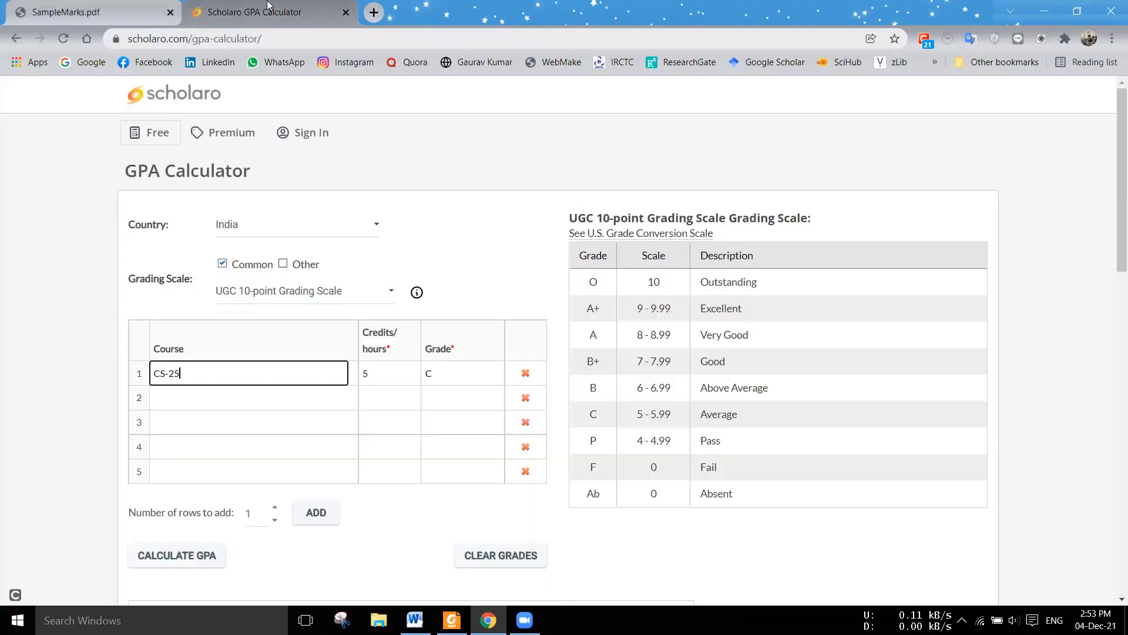
left_click(225, 399)
type("CS-29")
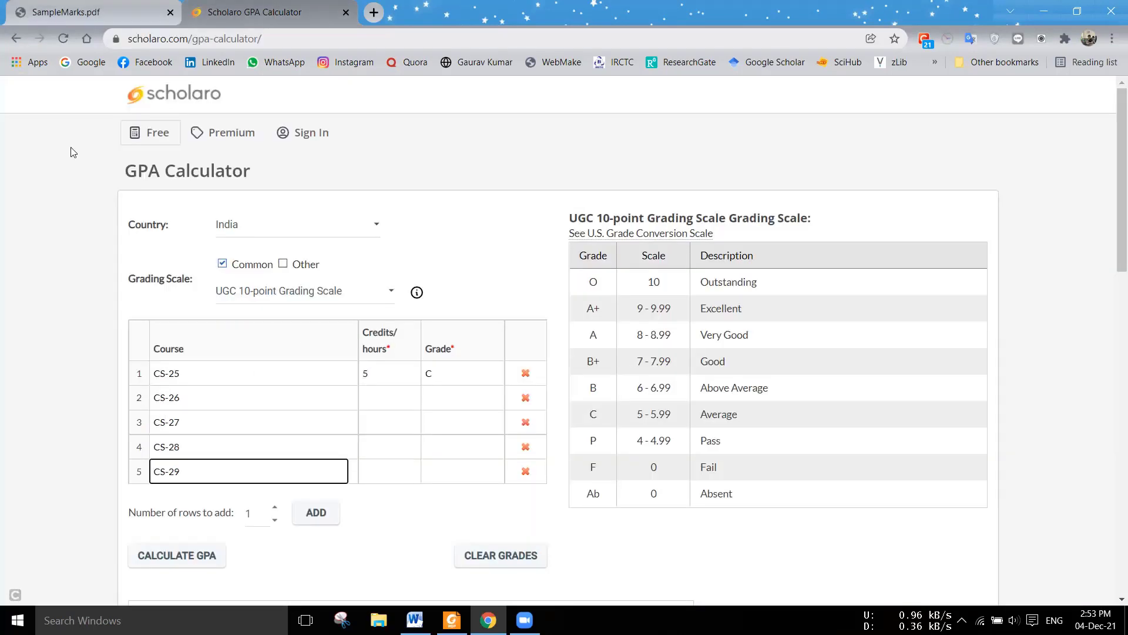
Add one more row to the calculator for the marksheet's last subject and enter CS-30 as its course
left_click(88, 12)
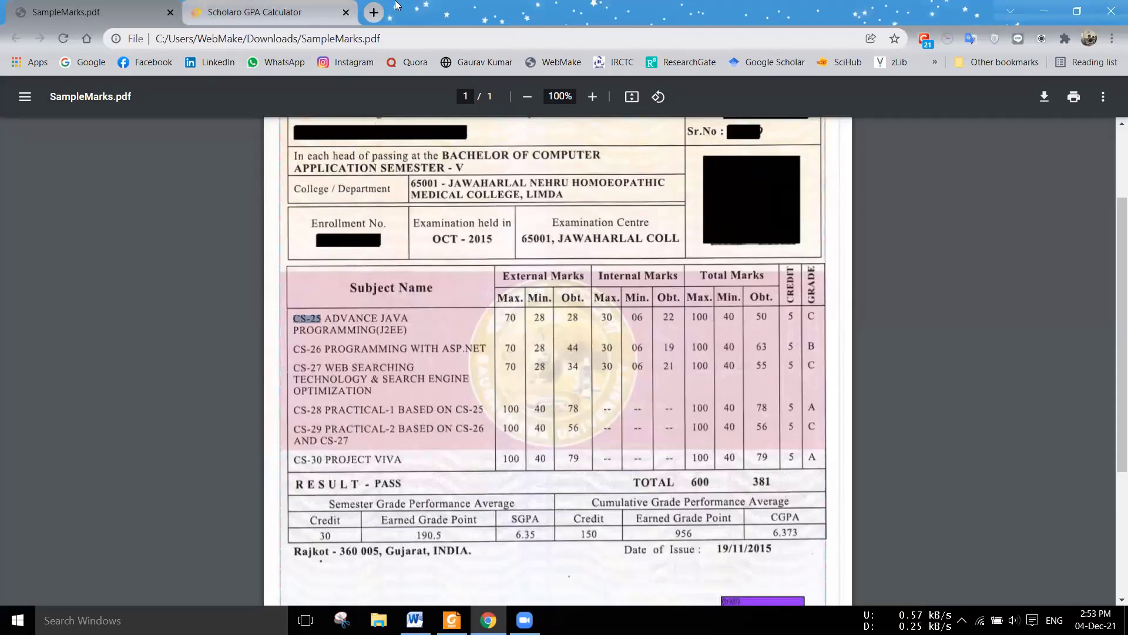
left_click(309, 5)
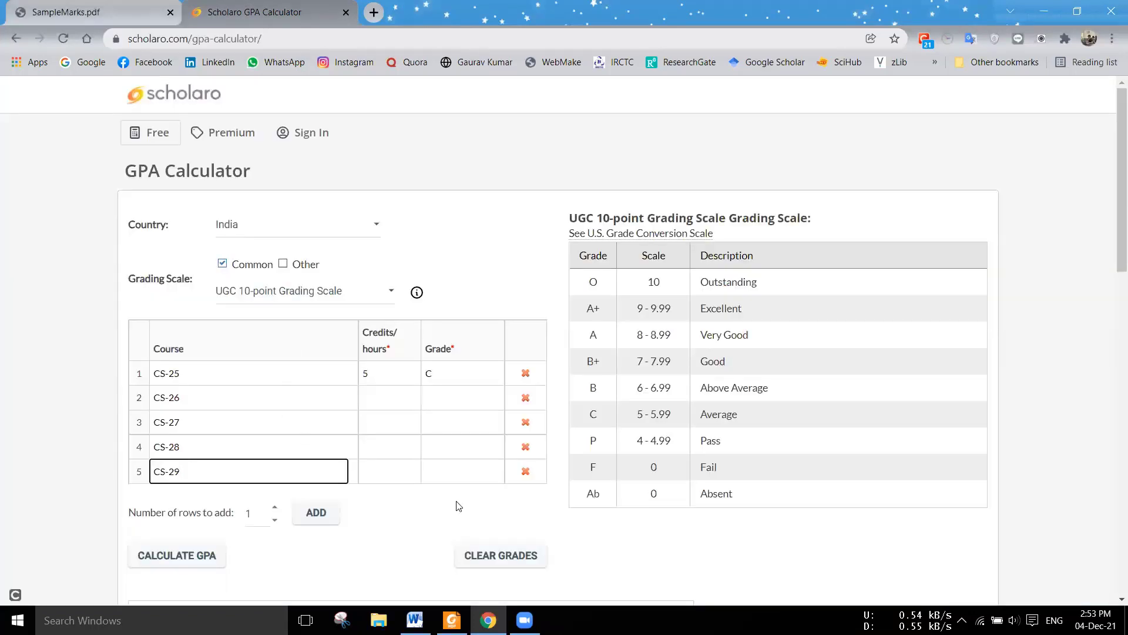
left_click(327, 515)
left_click(188, 491)
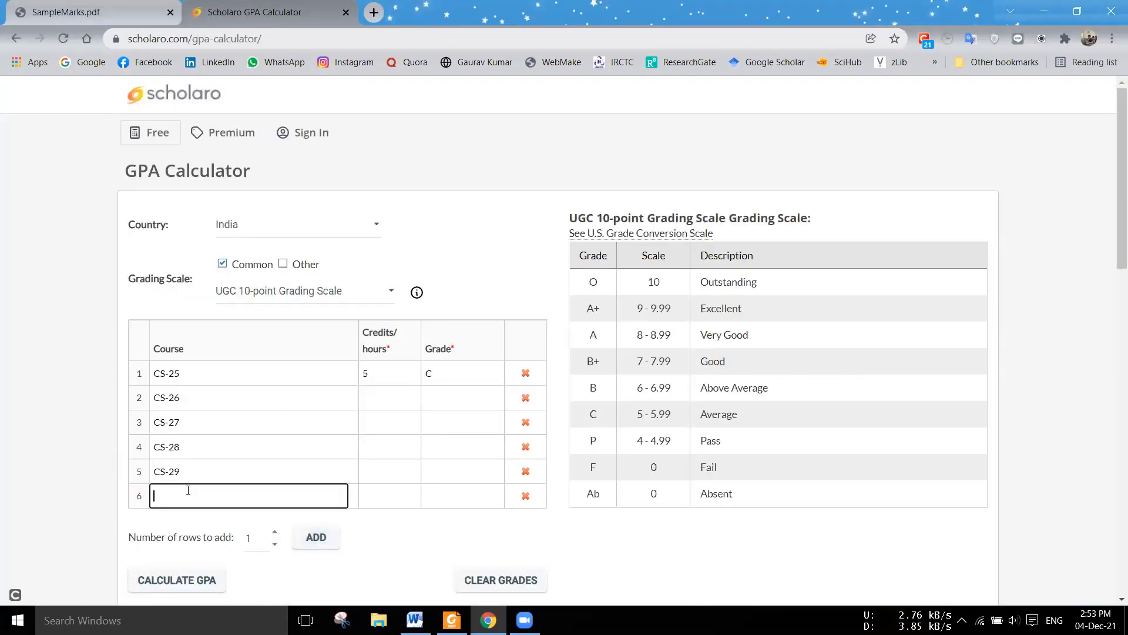
type("CS-30")
Set the credits to 5 for courses CS-26 through CS-30, as given on the marksheet
left_click(88, 12)
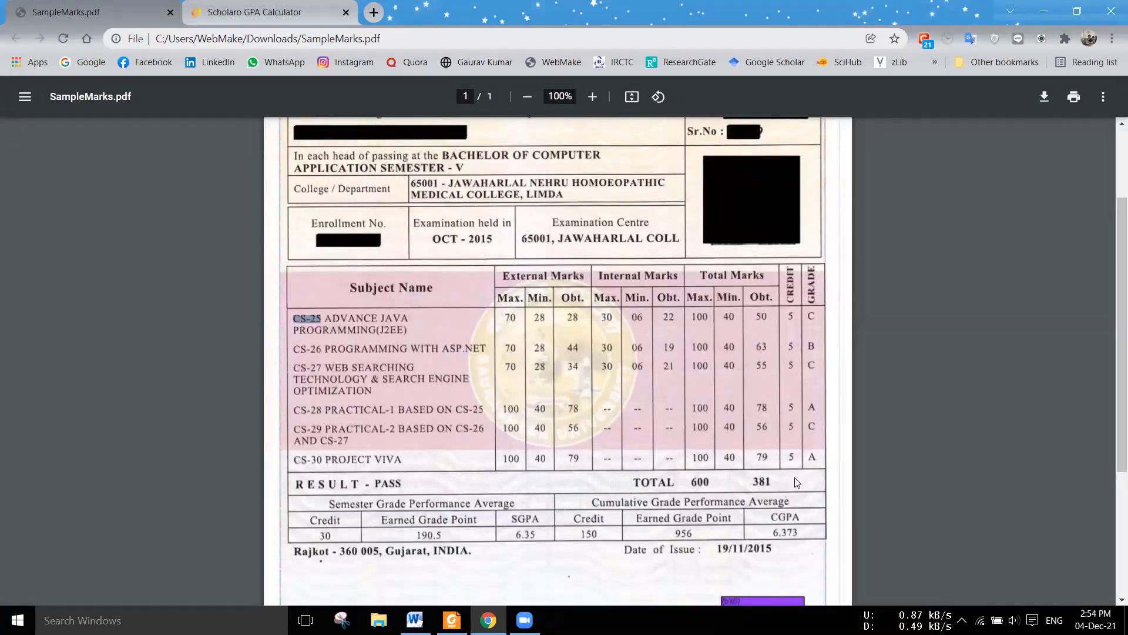
left_click(259, 11)
left_click(385, 390)
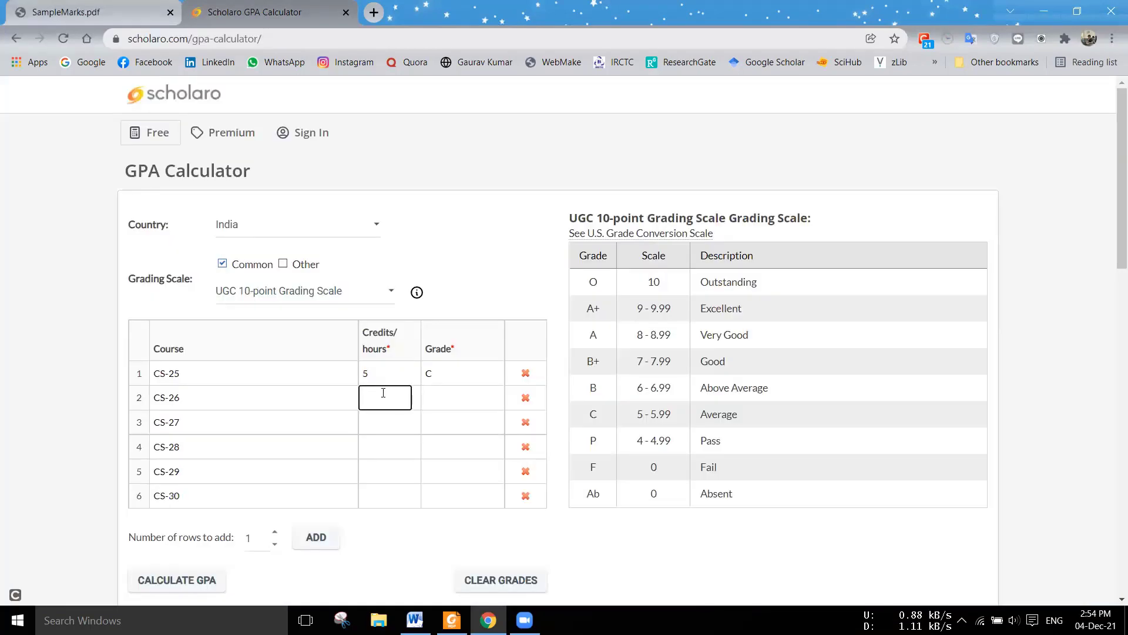
type("5")
left_click(370, 430)
type("5")
left_click(368, 446)
type("5")
left_click(378, 477)
type("5")
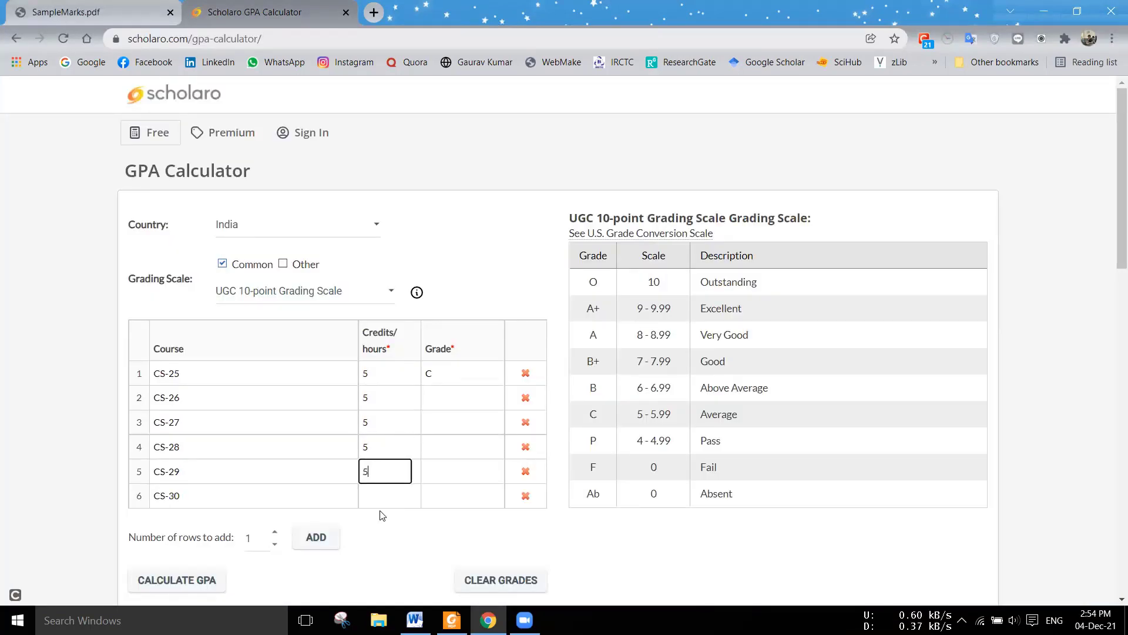
left_click(383, 497)
type("5")
Enter the marksheet grades B, C, A, C and A for courses CS-26 through CS-30
key("ctrl+Tab")
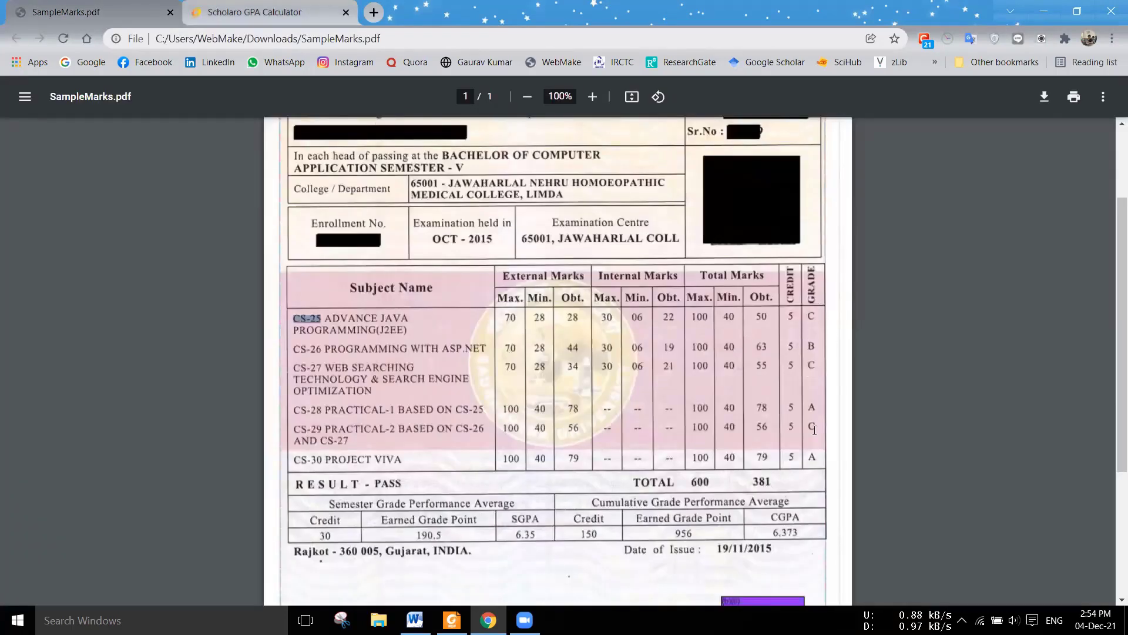
key("ctrl+Tab")
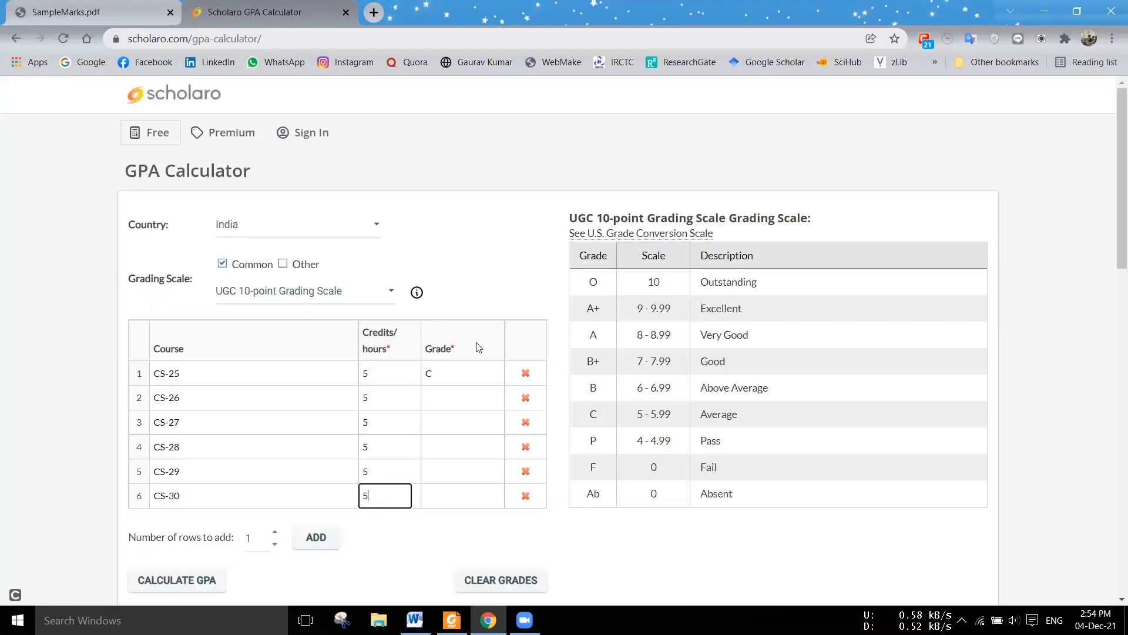
left_click(449, 402)
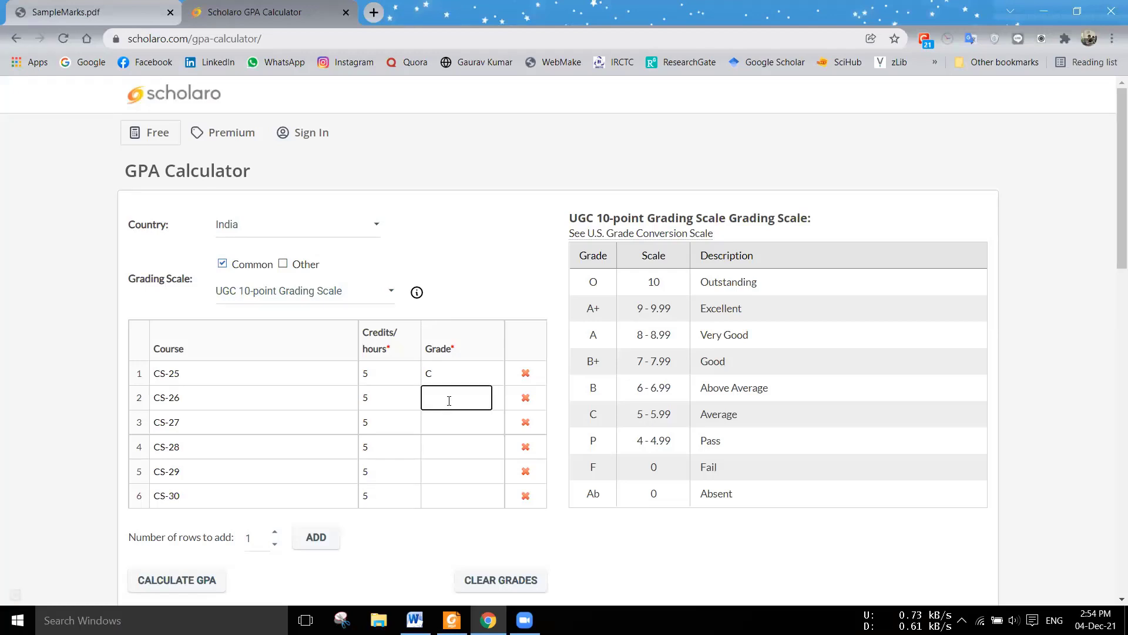
type("B")
left_click(441, 421)
left_click(441, 441)
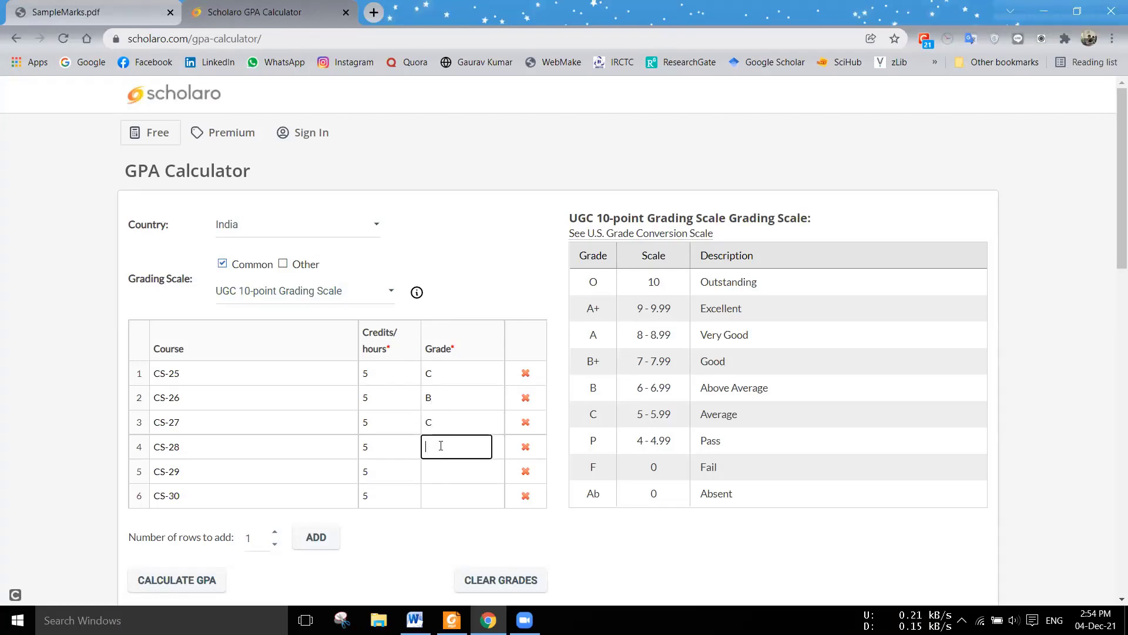
type("A")
left_click(437, 470)
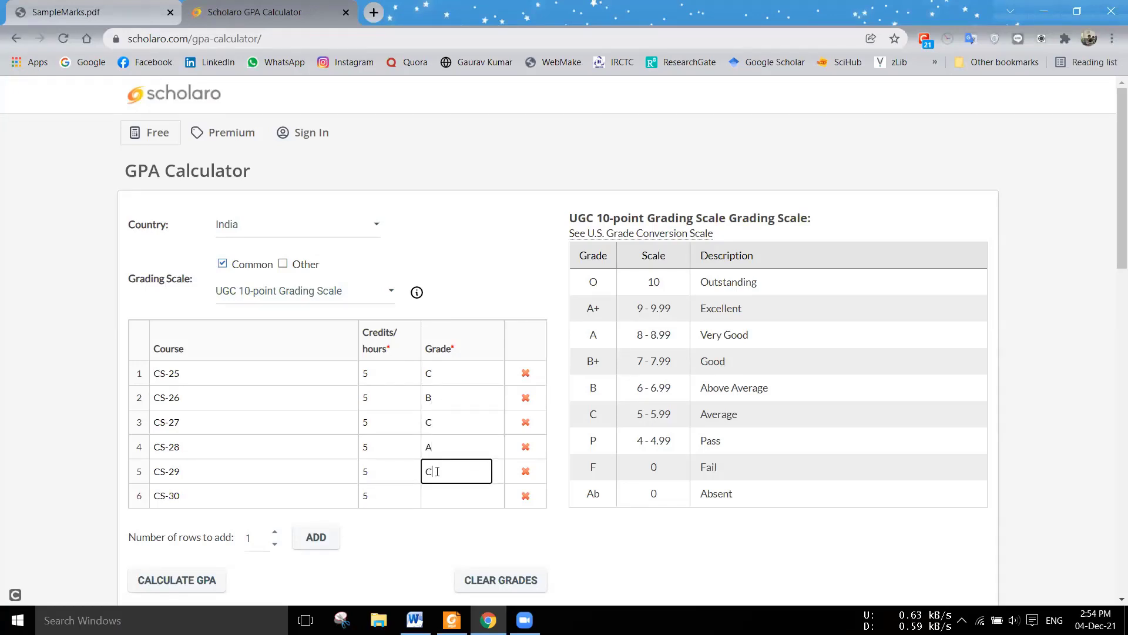
left_click(440, 495)
type("A")
Check the six entered courses, credits and grades against the marksheet
key("ctrl+Tab")
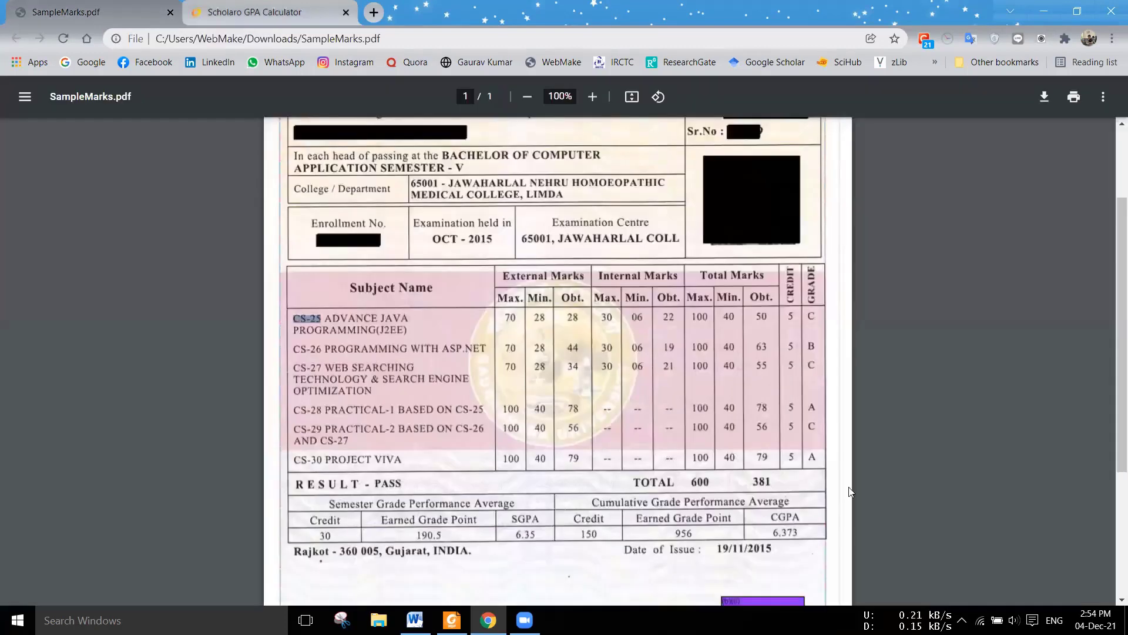
key("ctrl+Tab")
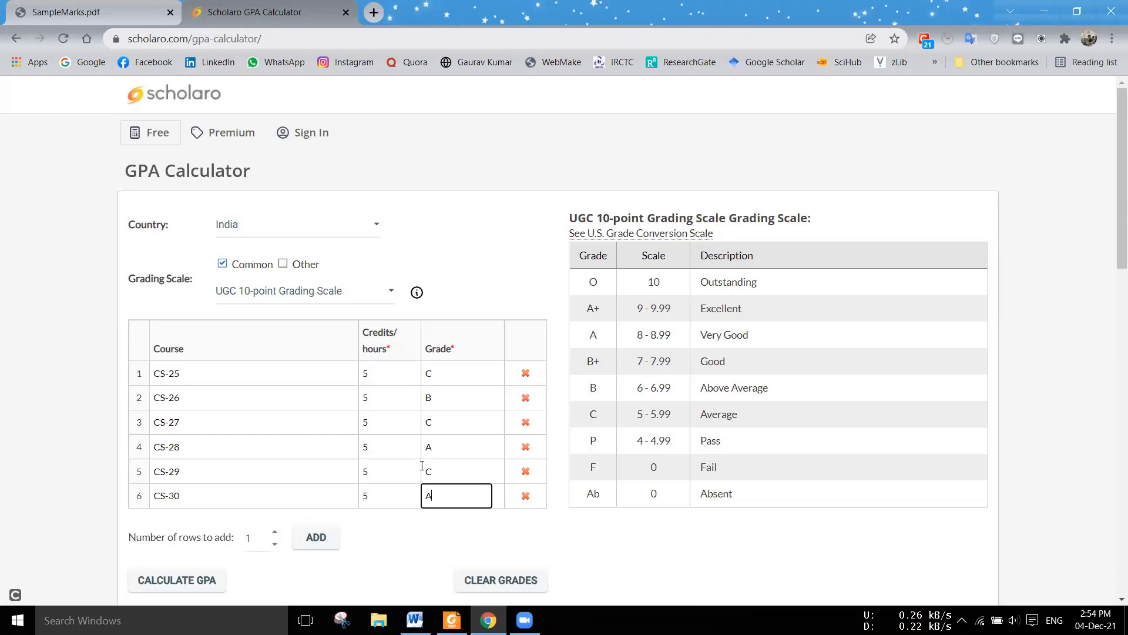
left_click(468, 268)
scroll(520, 372, "down", 2)
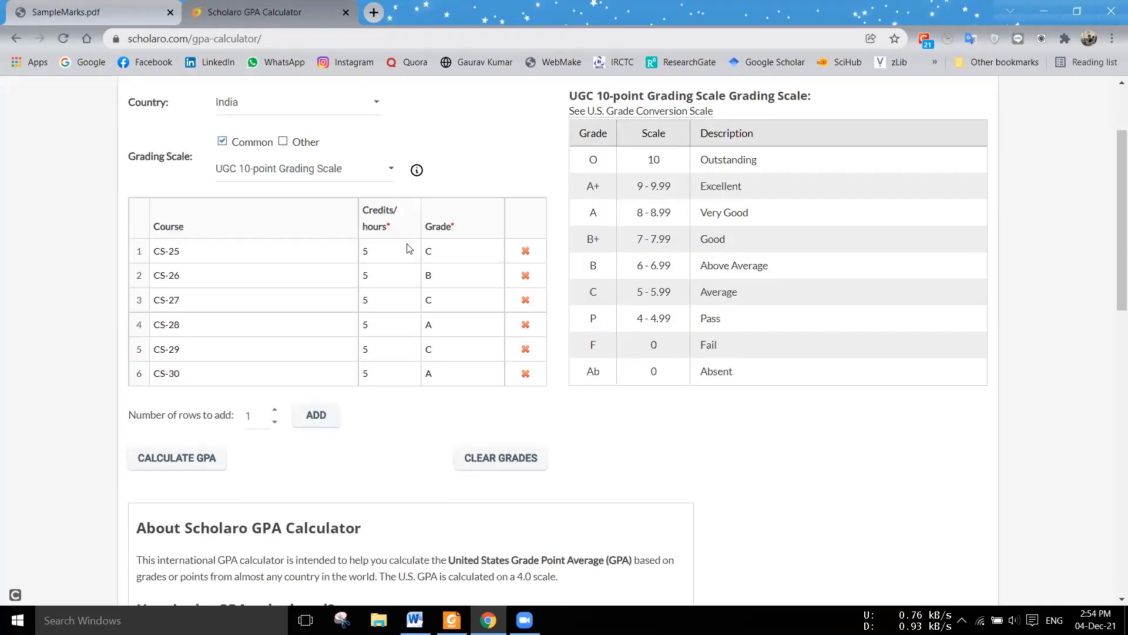
key("ctrl+Tab")
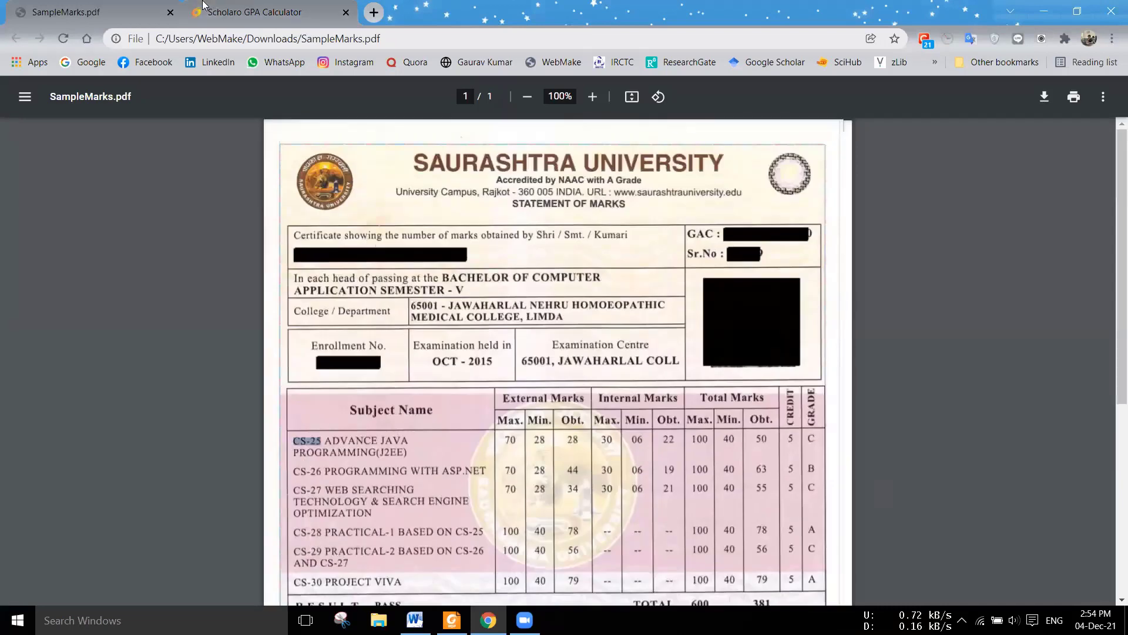
key("ctrl+Tab")
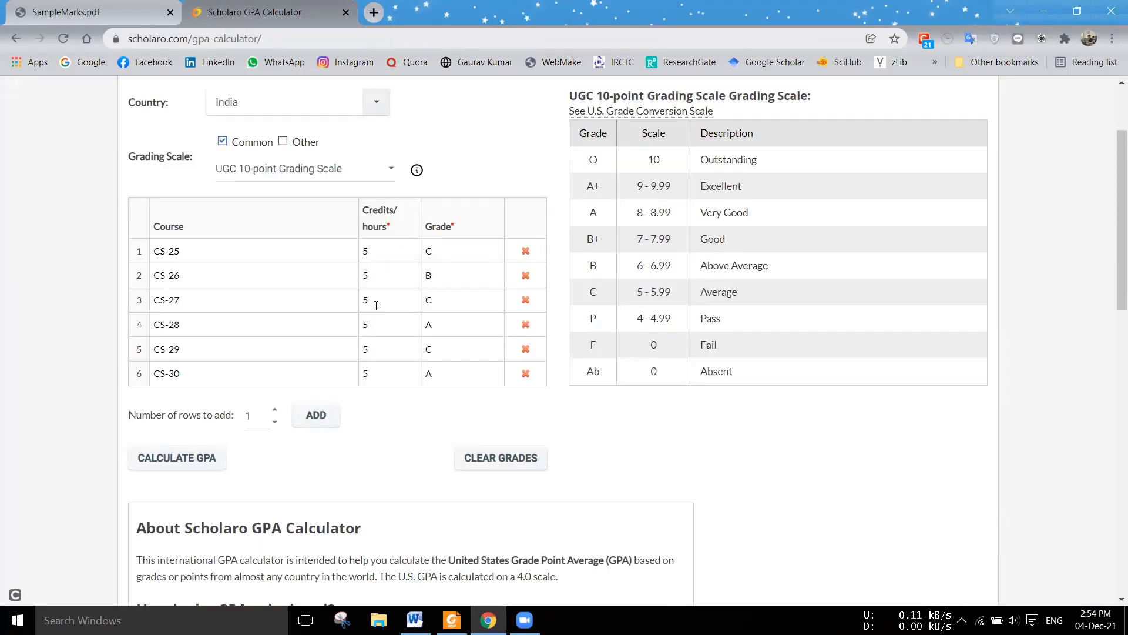
scroll(364, 365, "up", 2)
scroll(355, 378, "down", 2)
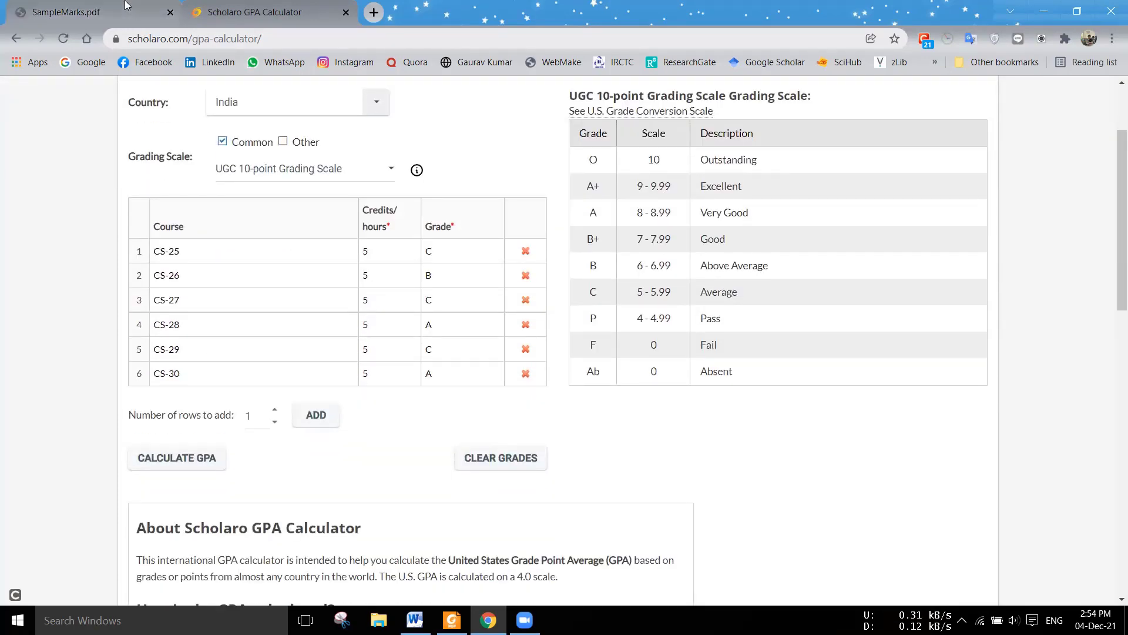
Review which semester the marksheet covers, its subject rows and its SGPA
left_click(94, 12)
scroll(360, 339, "down", 1)
scroll(358, 420, "up", 2)
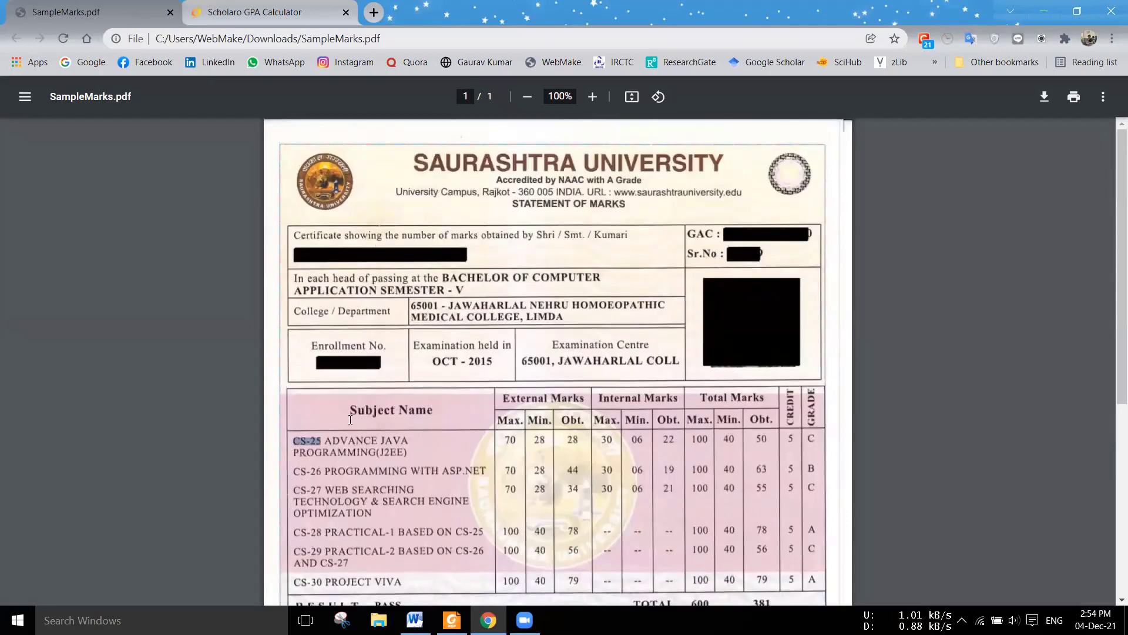
scroll(374, 383, "down", 2)
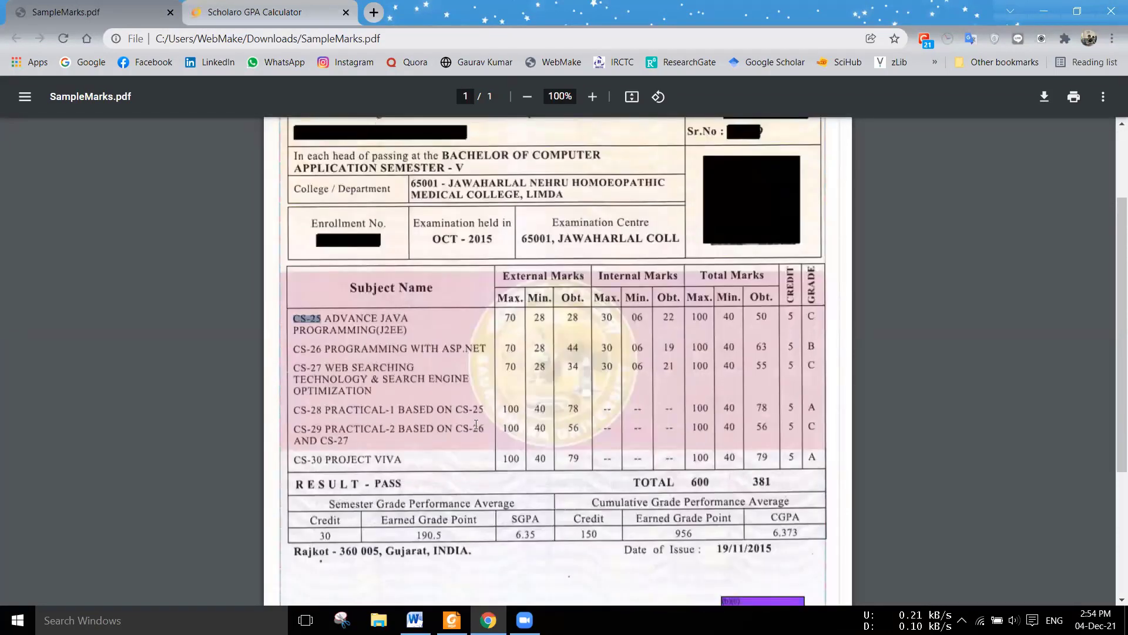
left_click(348, 375)
left_click_drag(517, 535, 537, 536)
left_click(531, 563)
Switch to the 2021 GKS-G Application Guidelines in Foxit PDF Reader and find the application form's GPA table
left_click(459, 620)
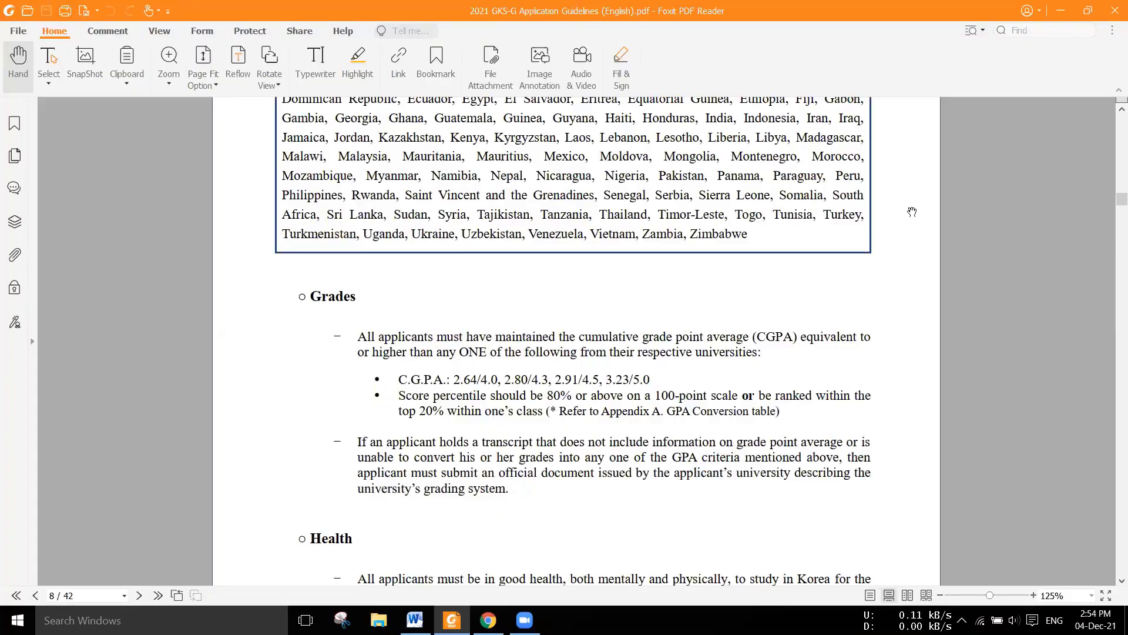
left_click_drag(1122, 200, 1107, 433)
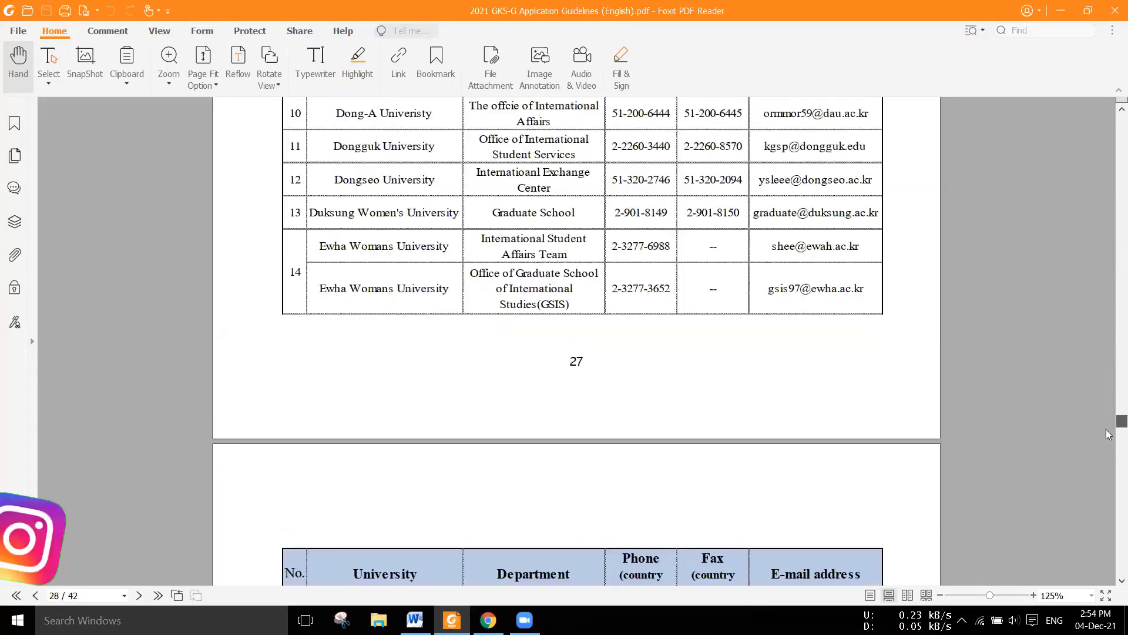
scroll(657, 454, "down", 20)
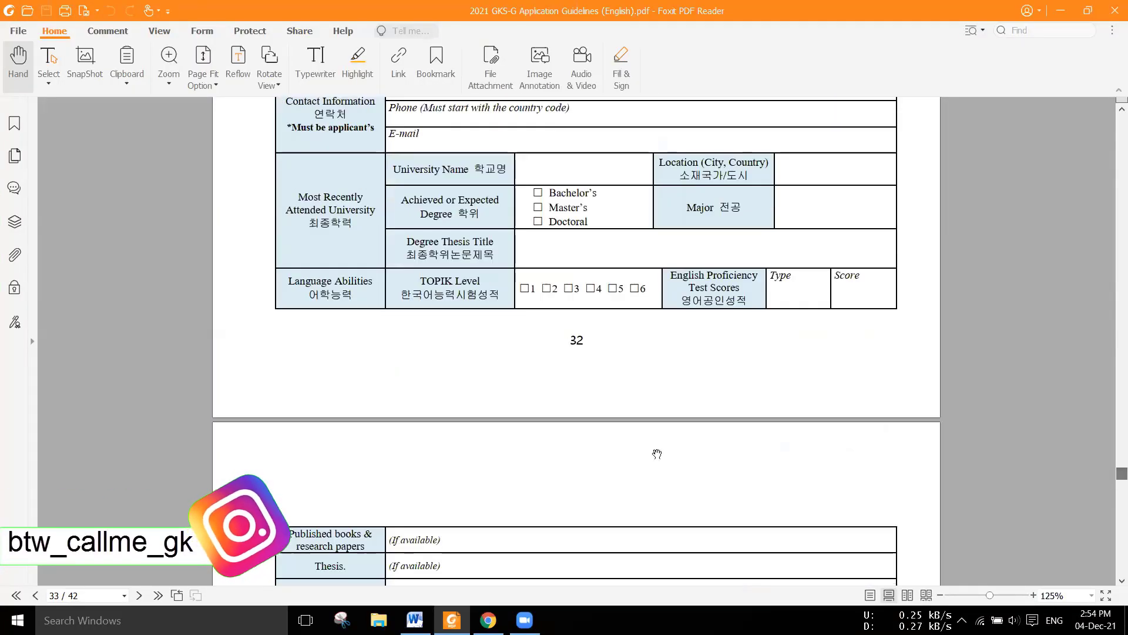
scroll(657, 453, "down", 20)
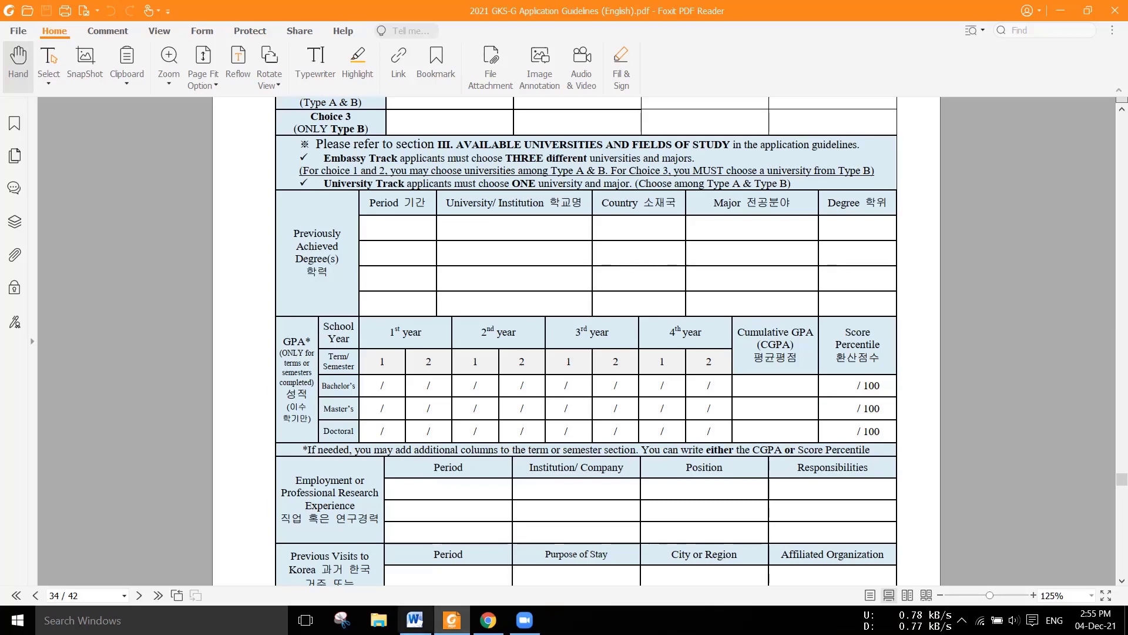
Compare the Semester V marksheet in the browser with the per-semester GPA table of the GKS application form
mouse_move(487, 620)
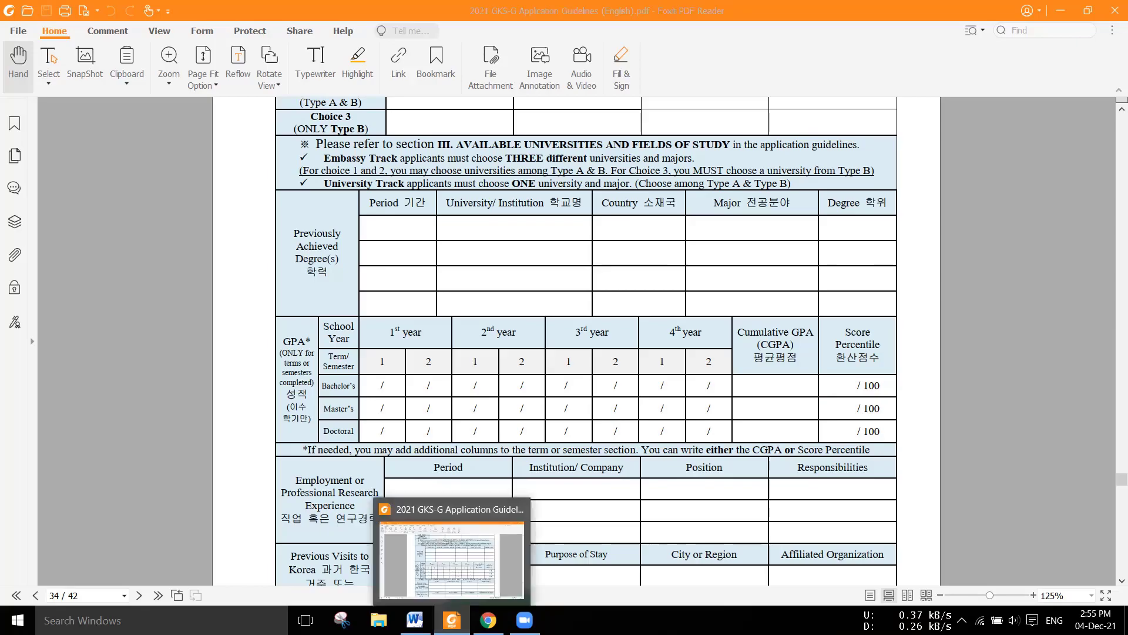
left_click(485, 561)
scroll(451, 342, "up", 3)
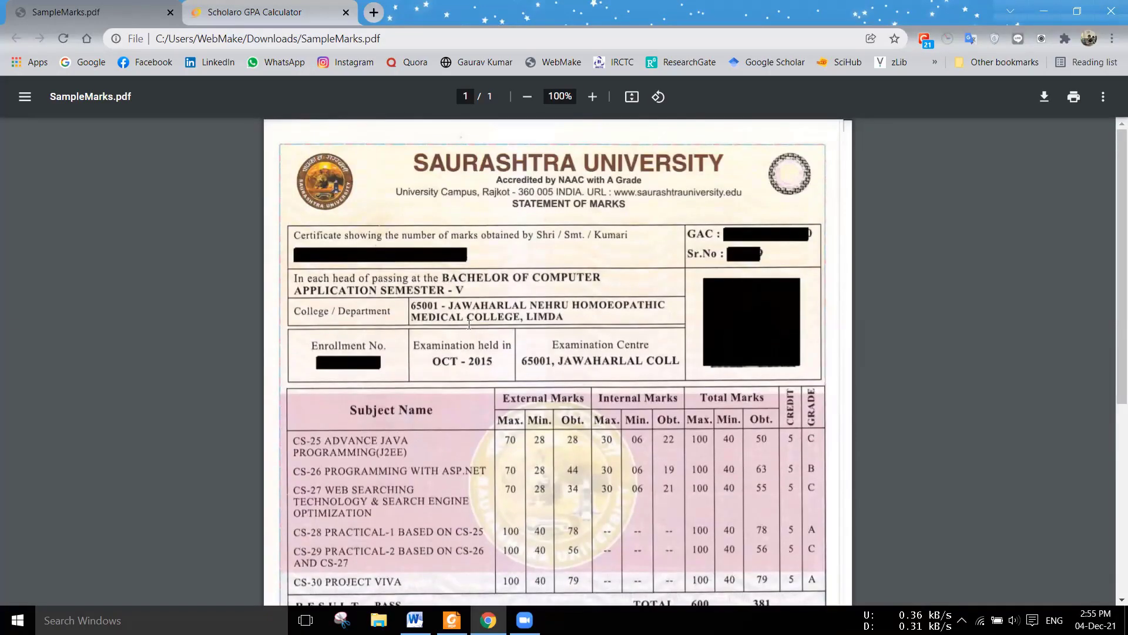
scroll(469, 324, "down", 2)
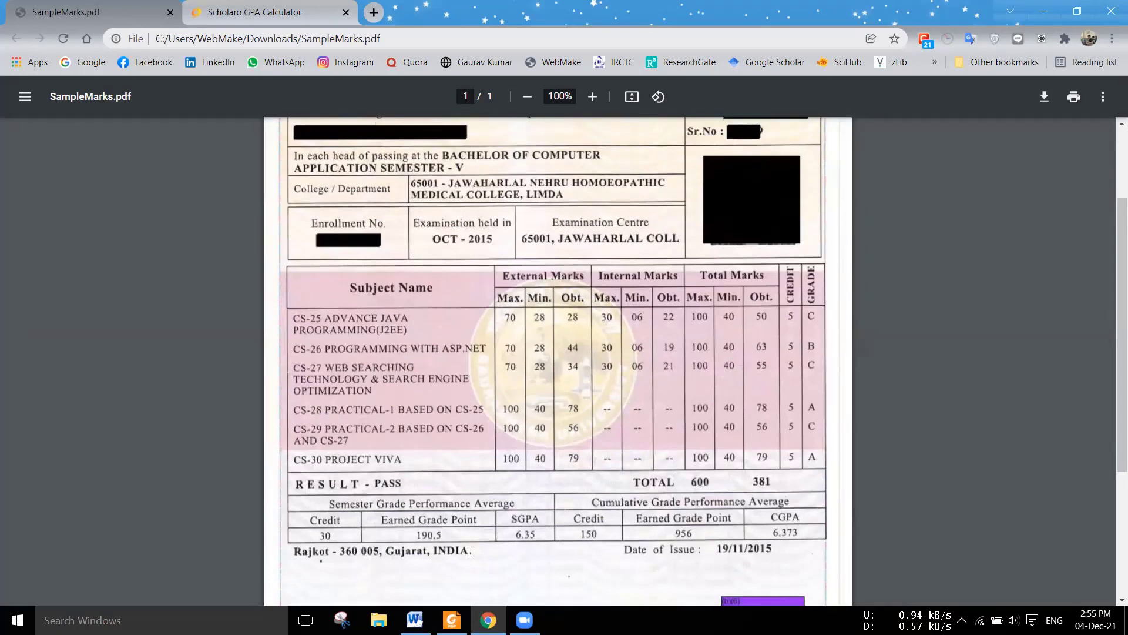
left_click(452, 620)
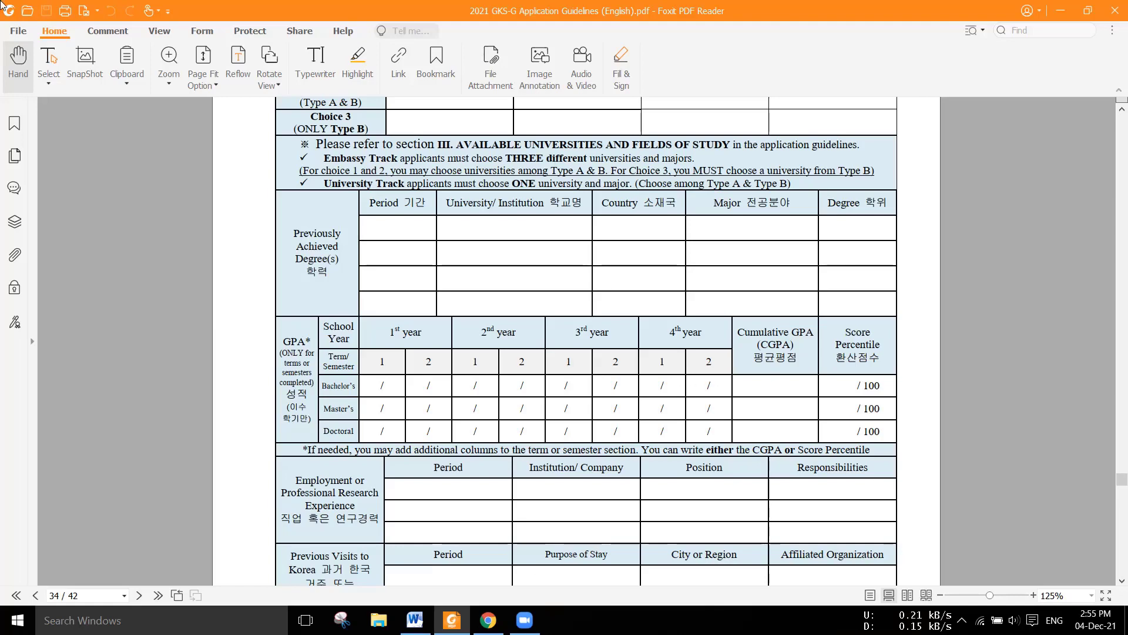
Switch back to the Scholaro GPA Calculator in the browser and calculate the GPA from the six entered courses
key("alt+Tab")
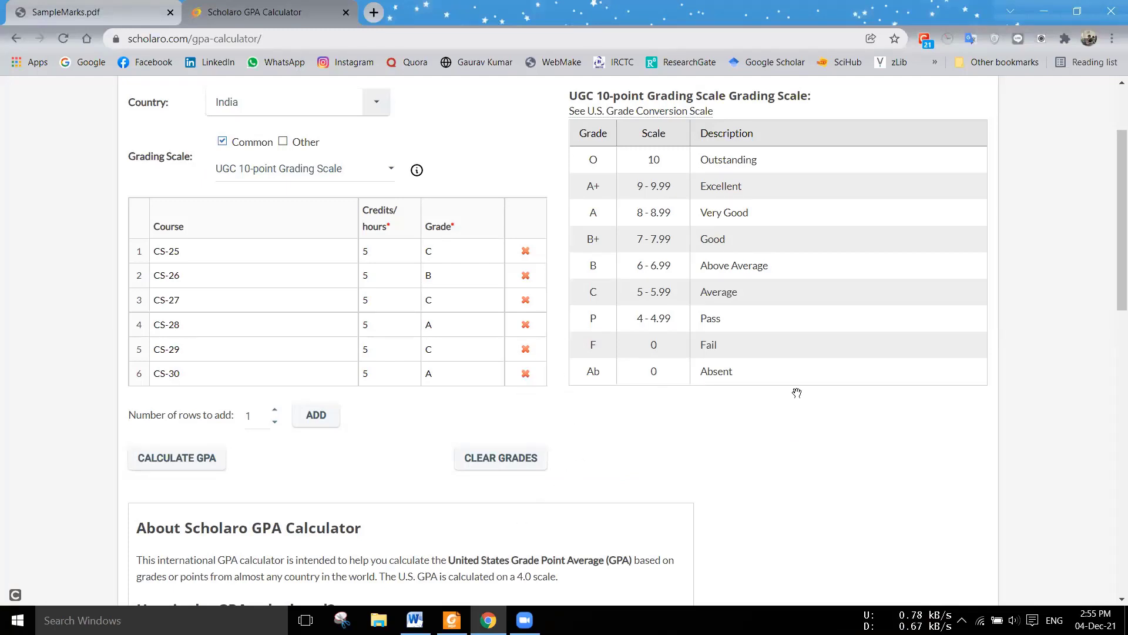
key("alt+Tab")
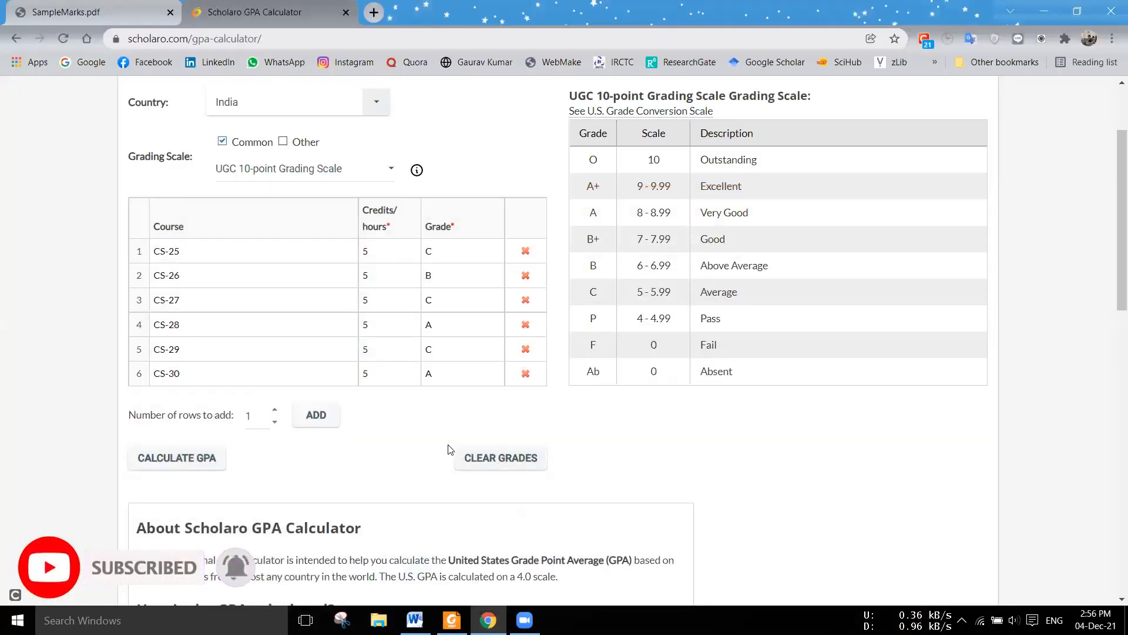
scroll(378, 352, "up", 3)
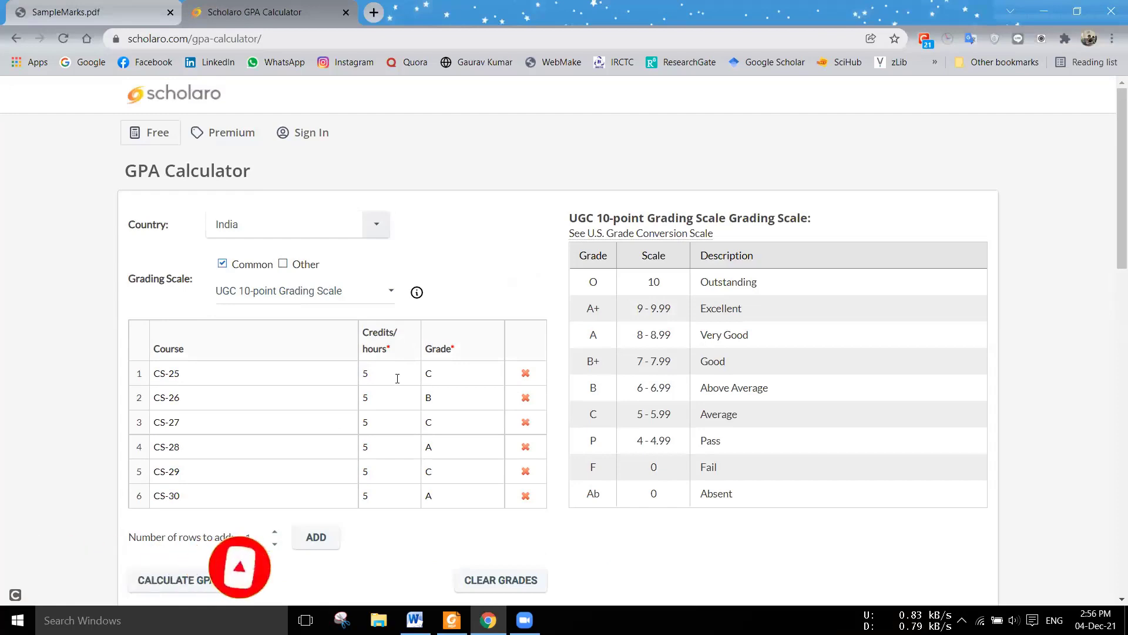
left_click(190, 374)
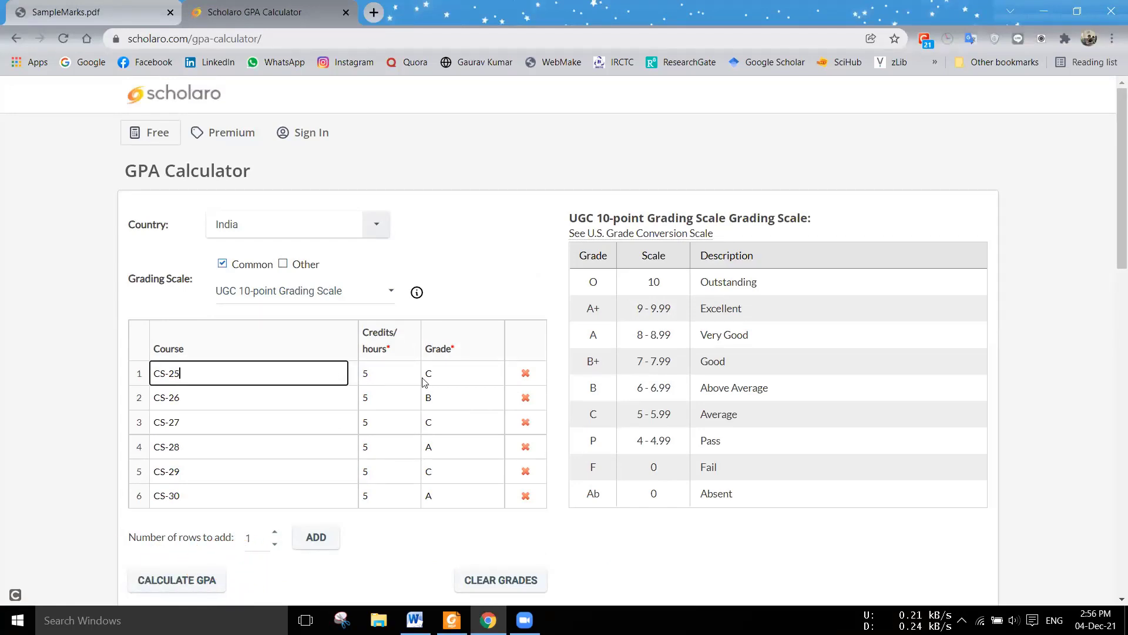
scroll(419, 475, "down", 2)
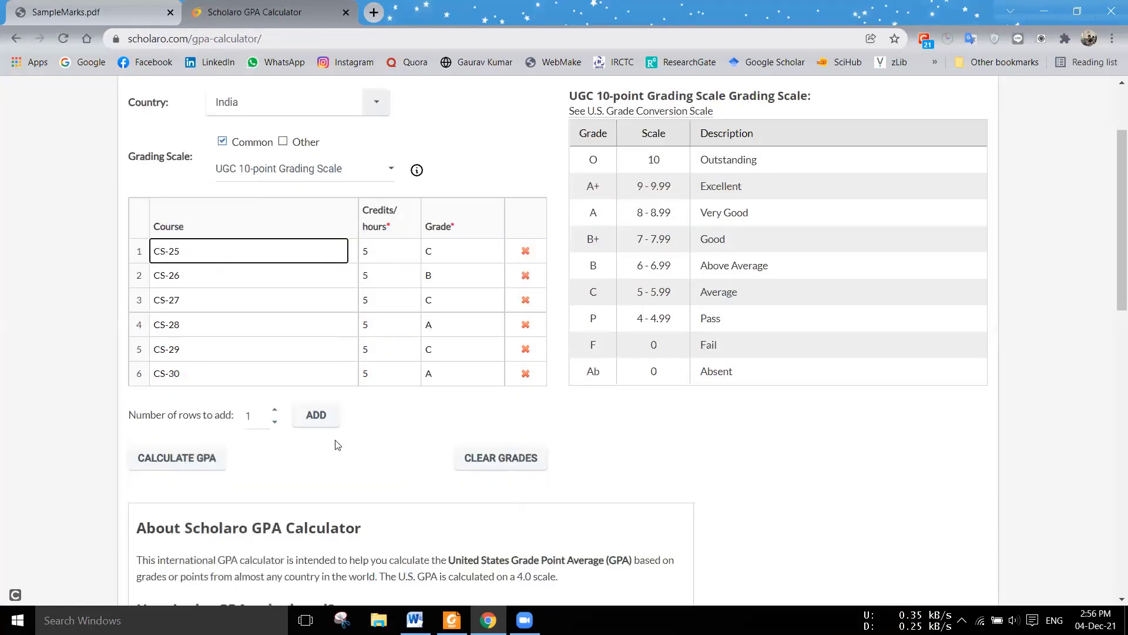
left_click(202, 464)
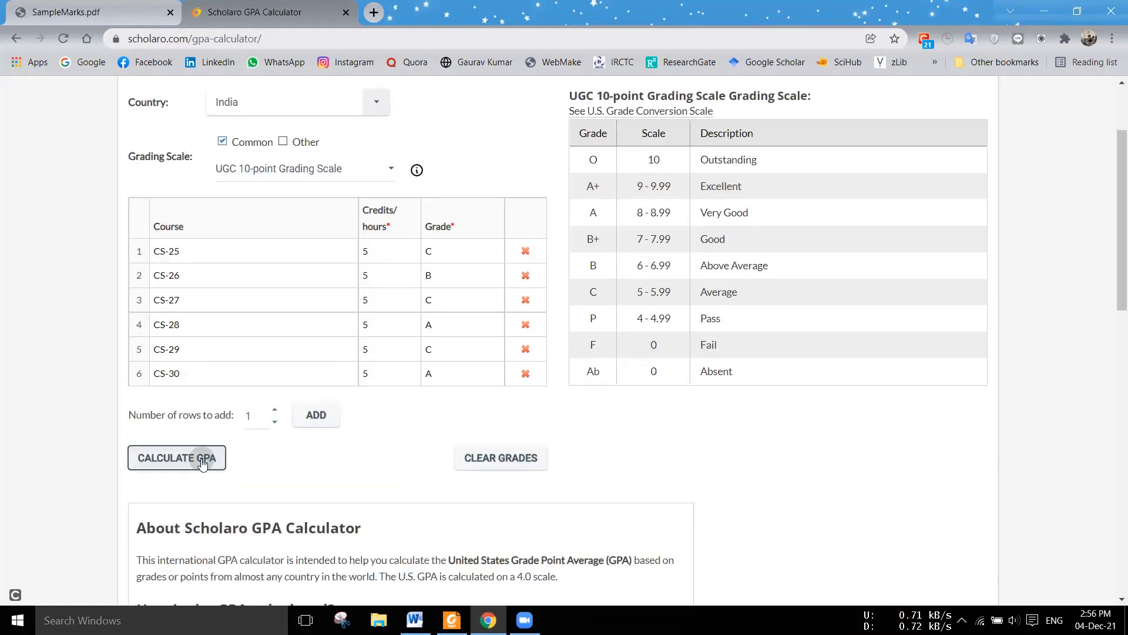
scroll(837, 477, "up", 2)
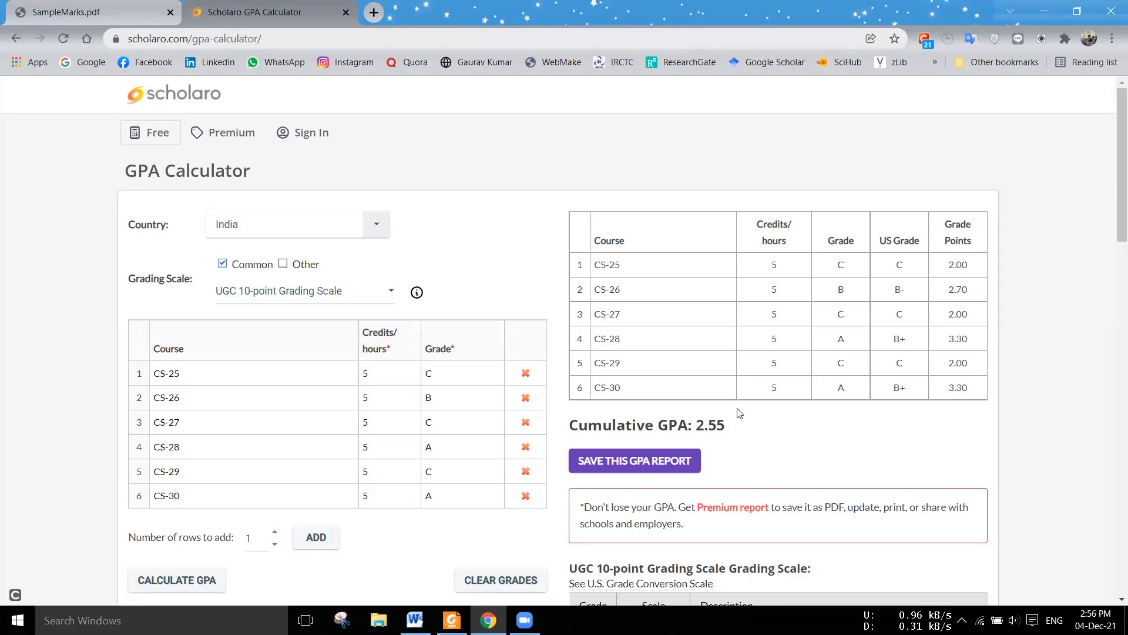
Copy the converted grades table together with the Cumulative GPA line and paste them into the Sample document in Microsoft Word
left_click_drag(732, 429, 698, 430)
left_click(749, 441)
left_click_drag(574, 219, 928, 419)
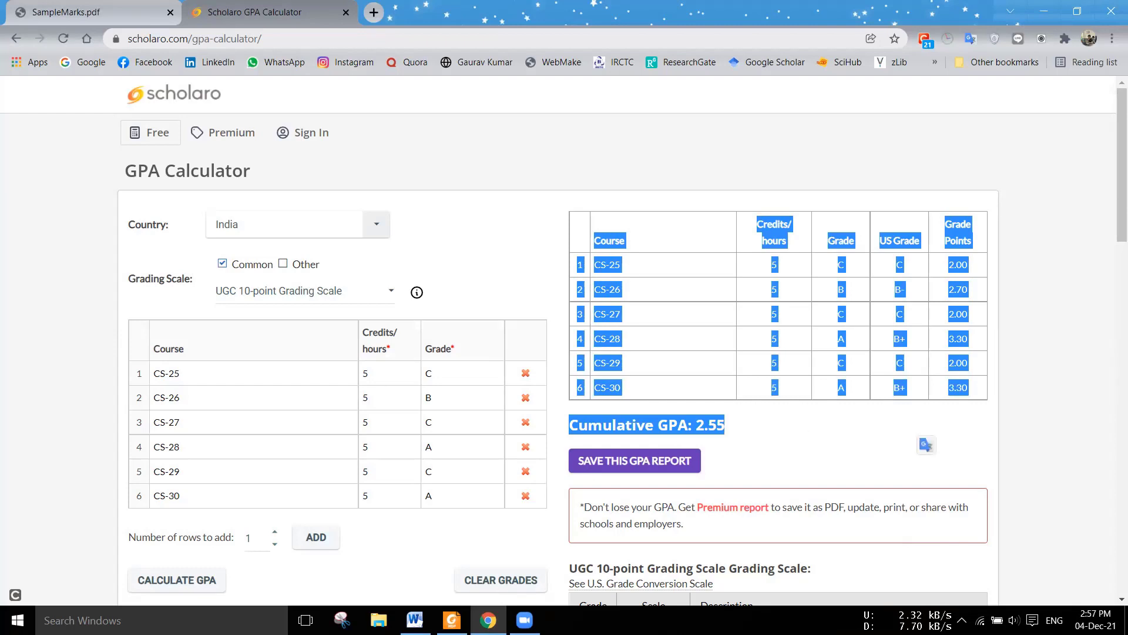
left_click(415, 621)
type("Course\tCredits/ hours\tGrade\tUS Grade\tGrade Points 1\tCS-25\t5\tC\tC\t2.00 2\tCS-26\t5\tB\tB-\t2.70 3\tCS-27\t5\tC\tC\t2.00 4\tCS-28\t5\tA\tB+\t3.30 5\tCS-29\t5\tC\tC\t2.00 6\tCS-30\t5\tA\tB+\t3.30 Cumulative GPA: 2.55")
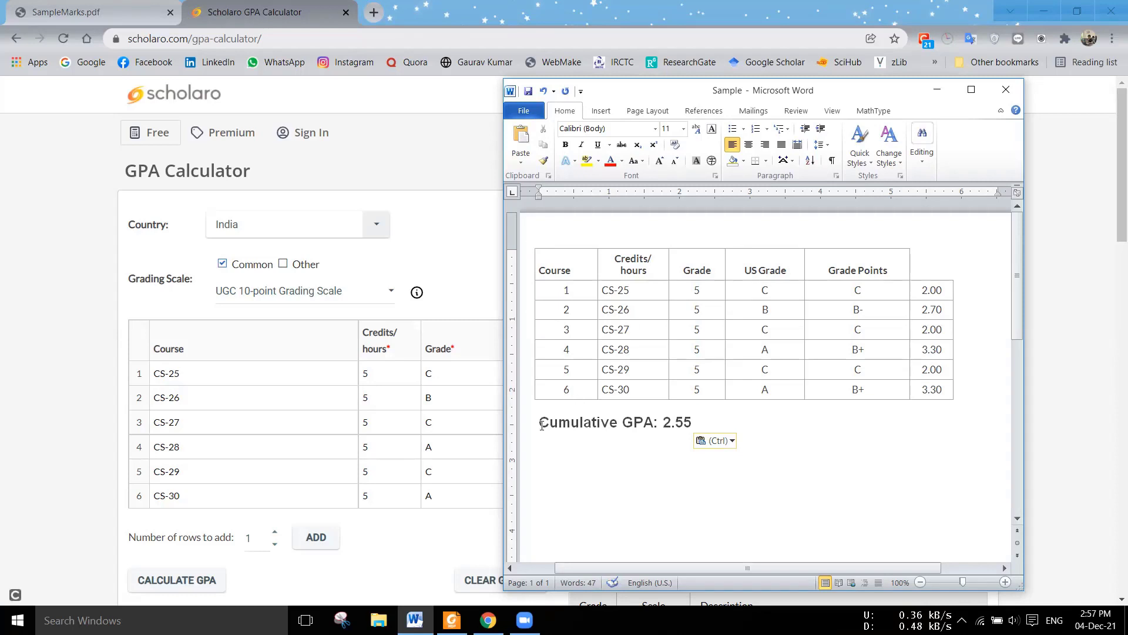
Replace "Cumulative" with "1st Semester" in the GPA line below the pasted table and append "/4.0" to its value
left_click_drag(541, 424, 608, 441)
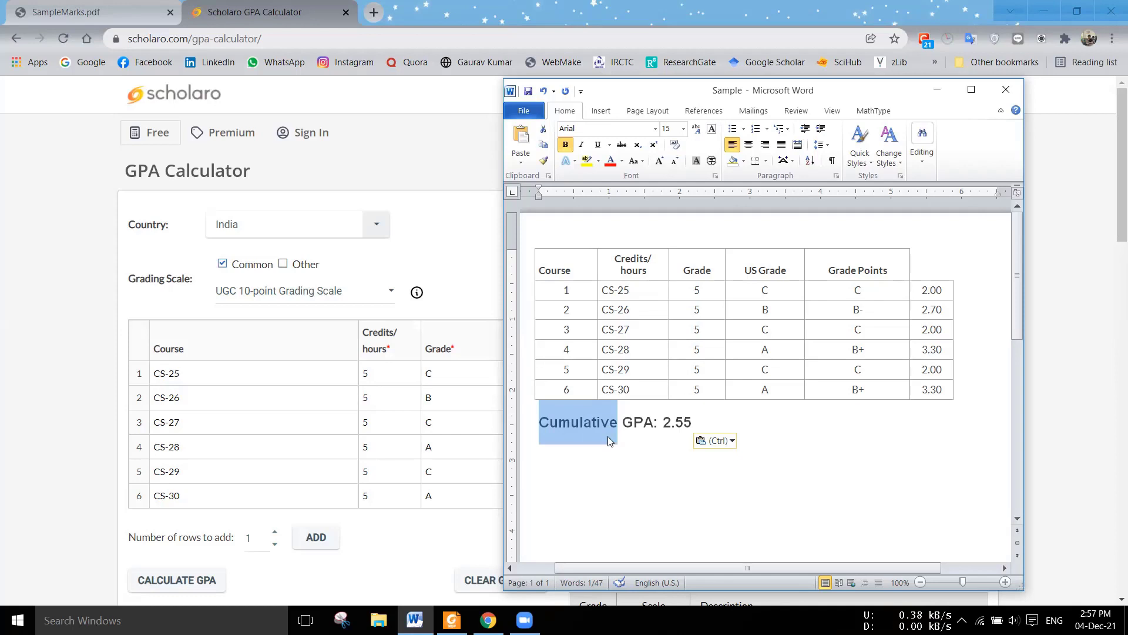
type("1st ")
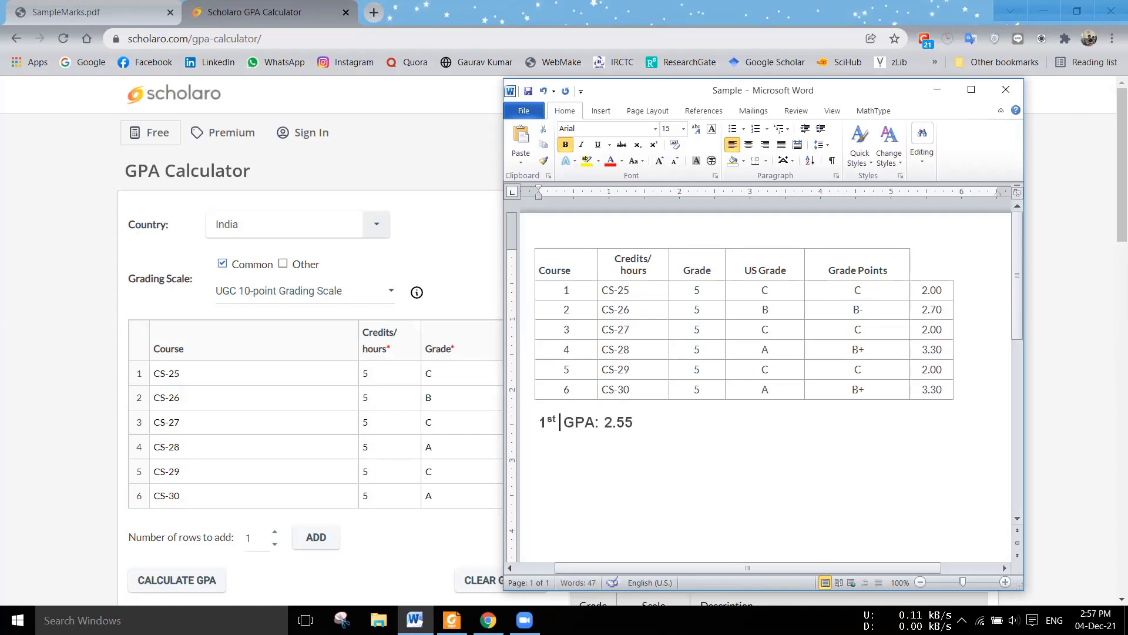
type("Se mester")
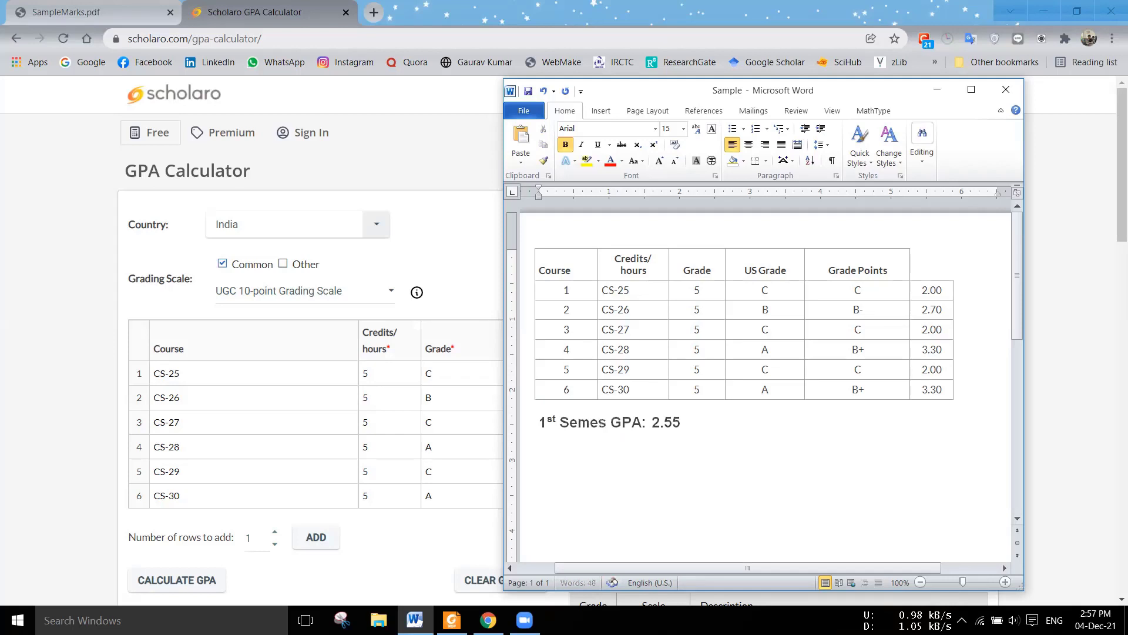
left_click(716, 423)
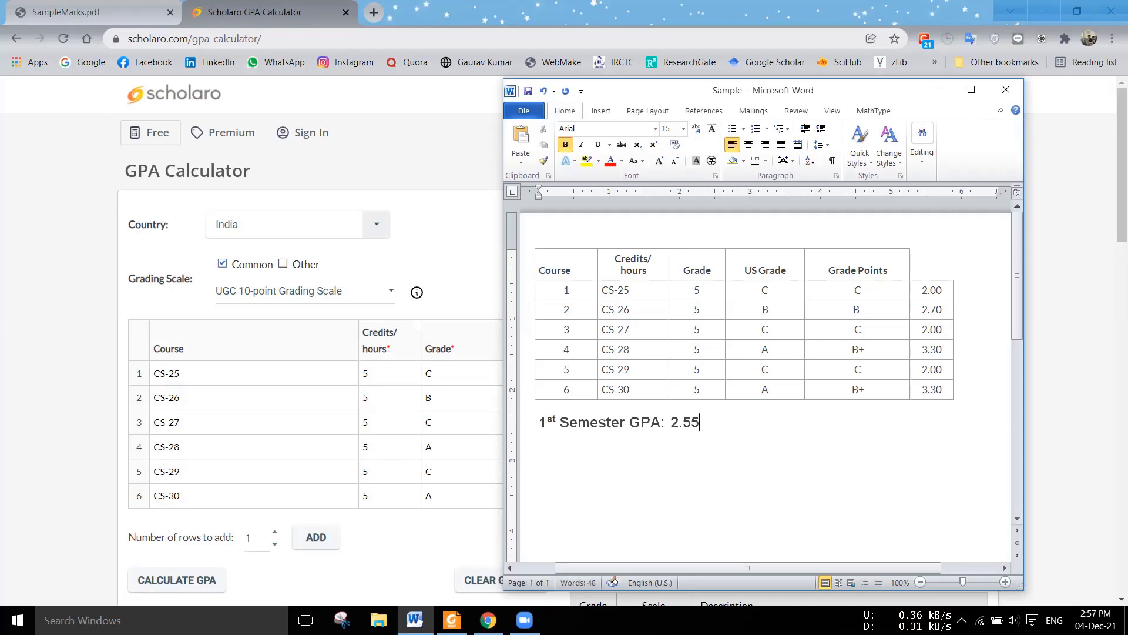
type("/4.0")
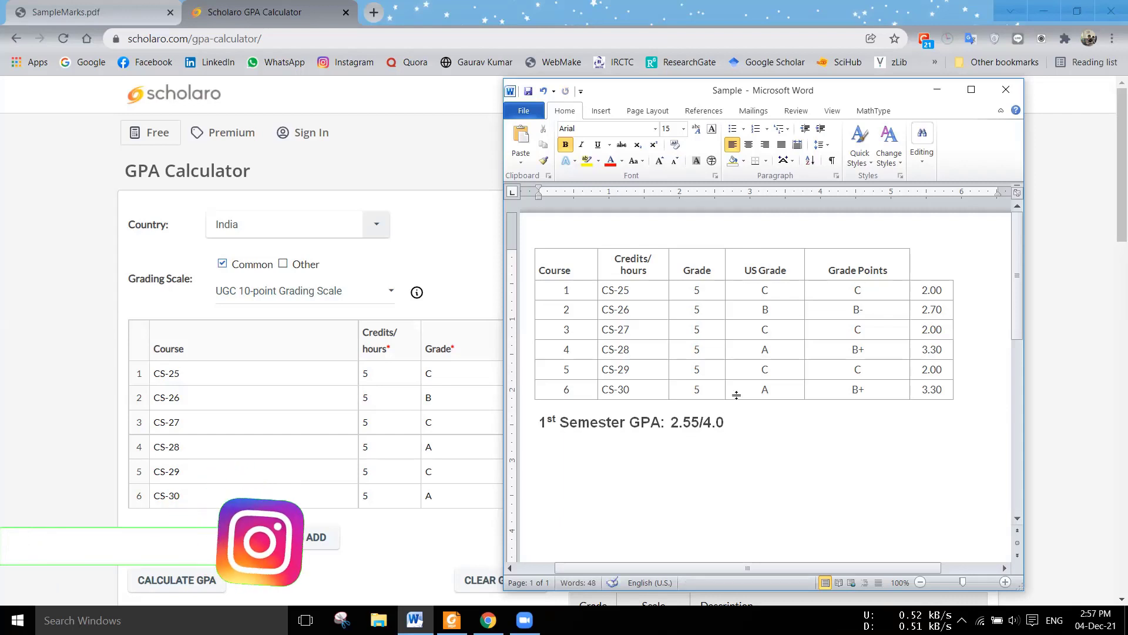
scroll(692, 328, "down", 2)
scroll(692, 328, "up", 2)
scroll(620, 413, "down", 1)
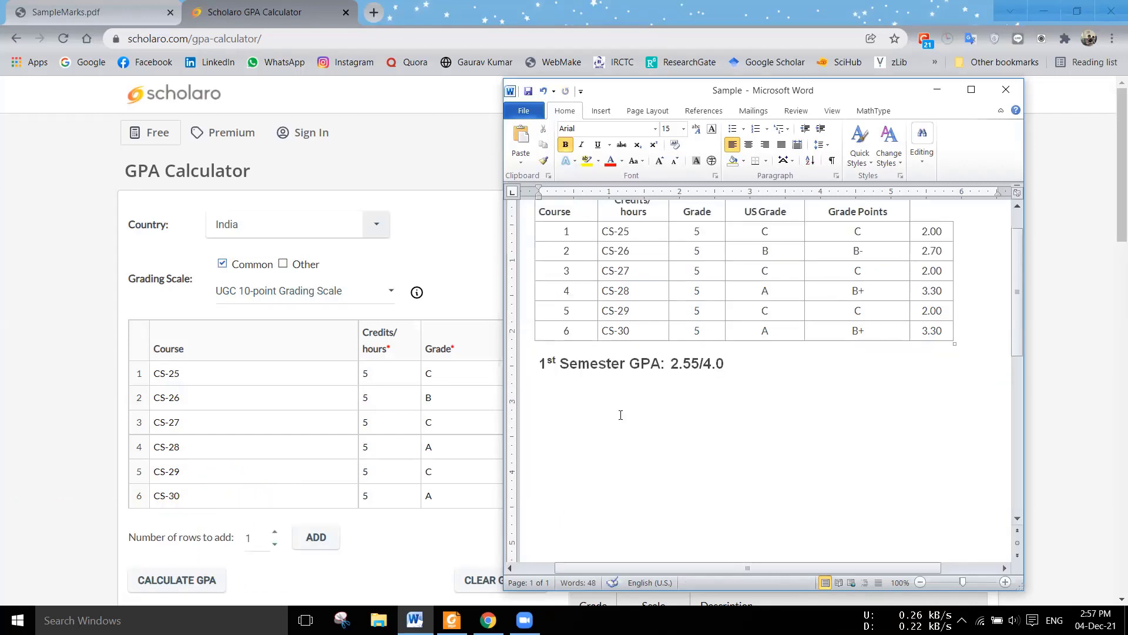
Review the marksheet and the calculator results in the browser against the semester GPA recorded in Word and the application guidelines in Foxit
left_click(245, 412)
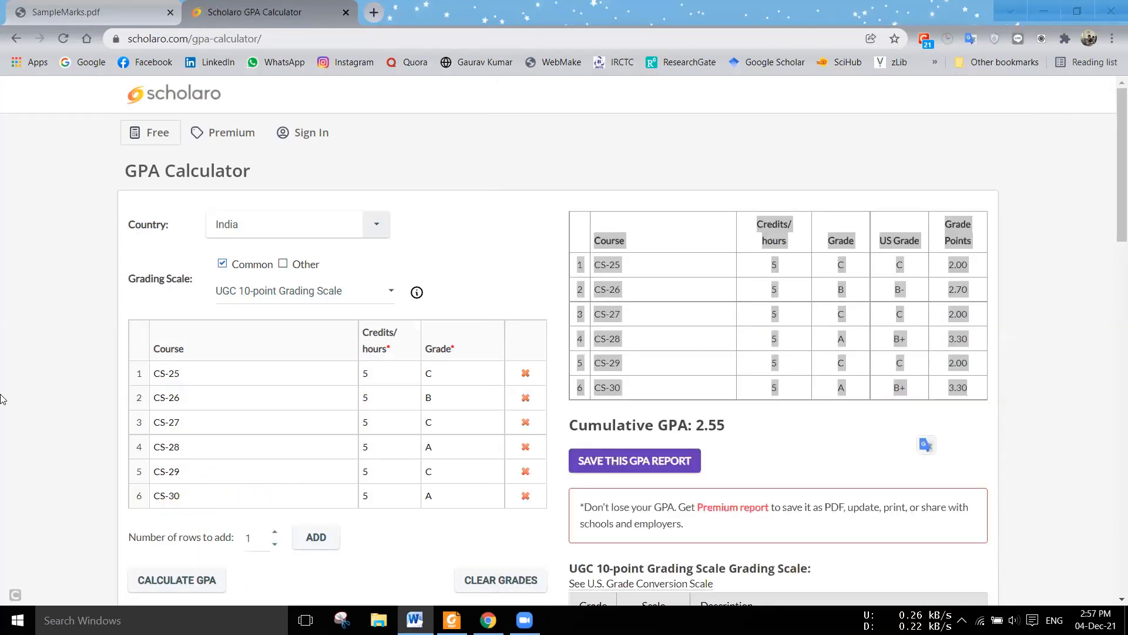
double_click(201, 380)
left_click(88, 12)
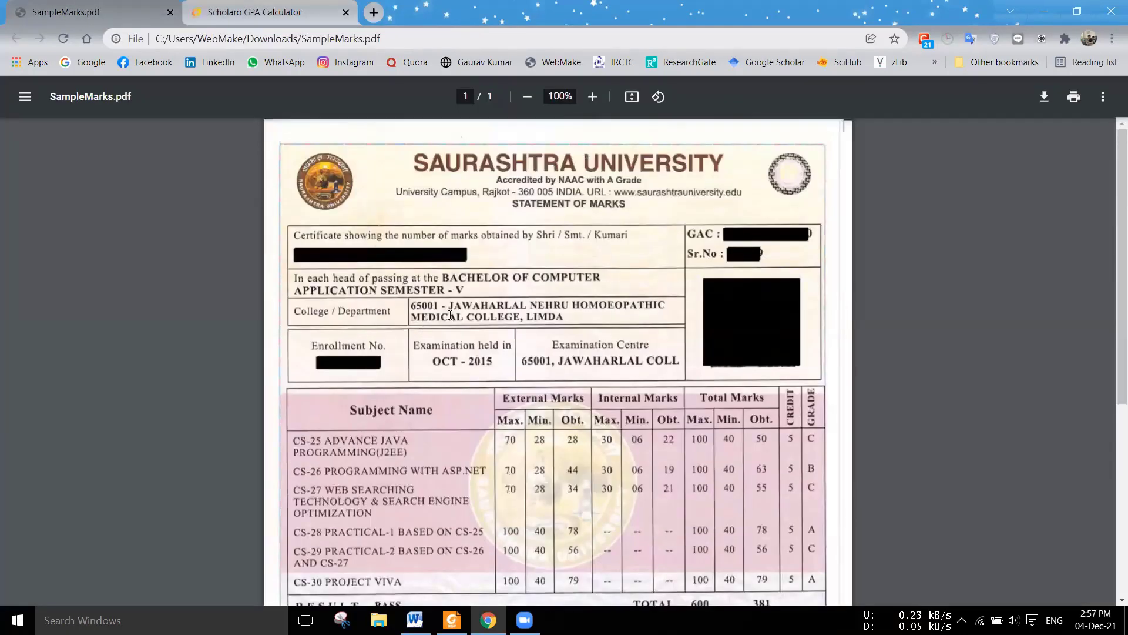
scroll(440, 320, "down", 2)
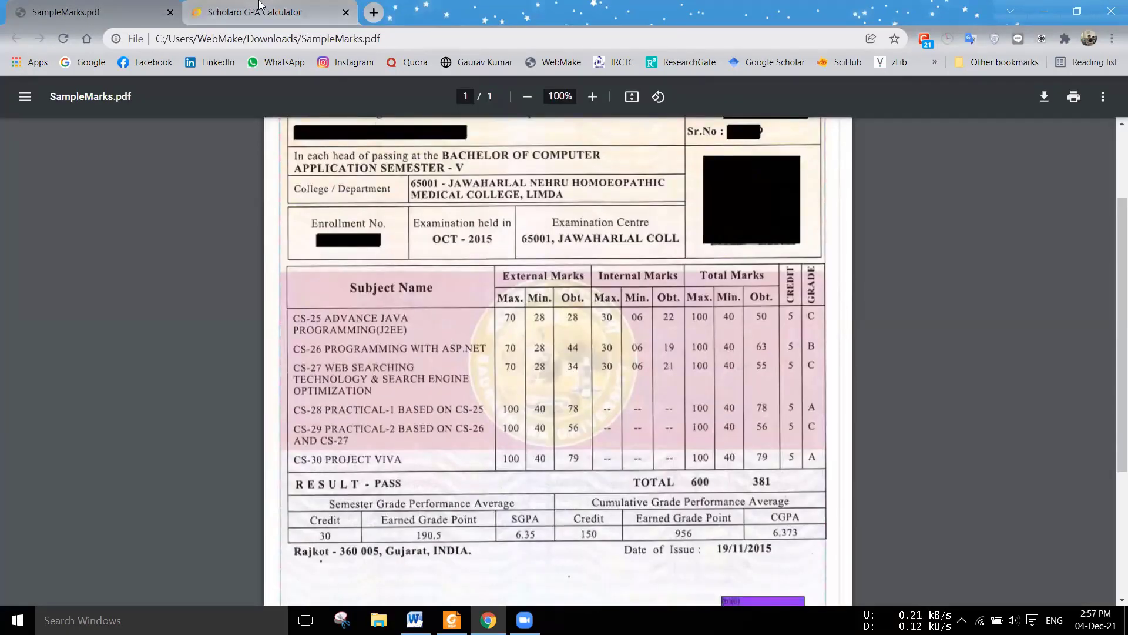
left_click(260, 11)
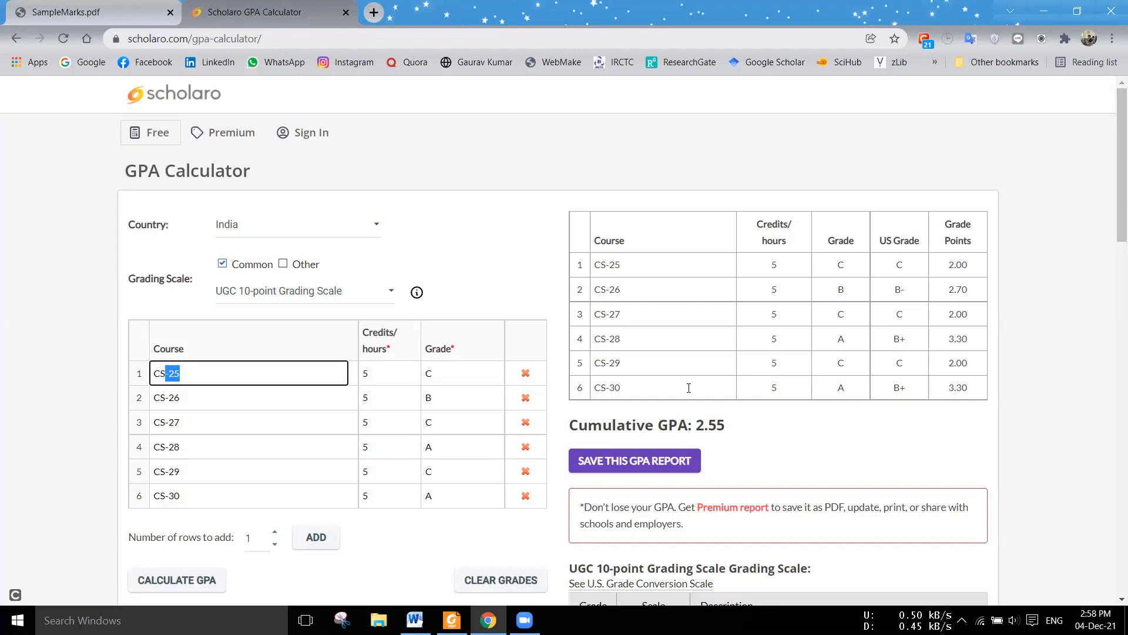
key("alt+Tab")
scroll(779, 396, "down", 3)
scroll(758, 405, "up", 3)
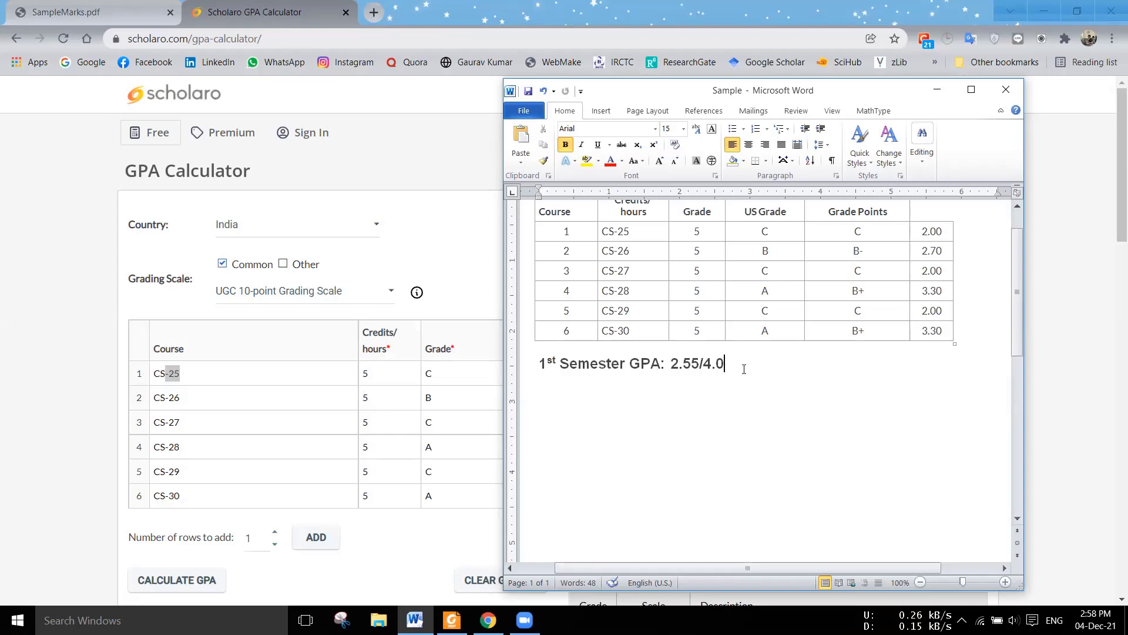
left_click(451, 620)
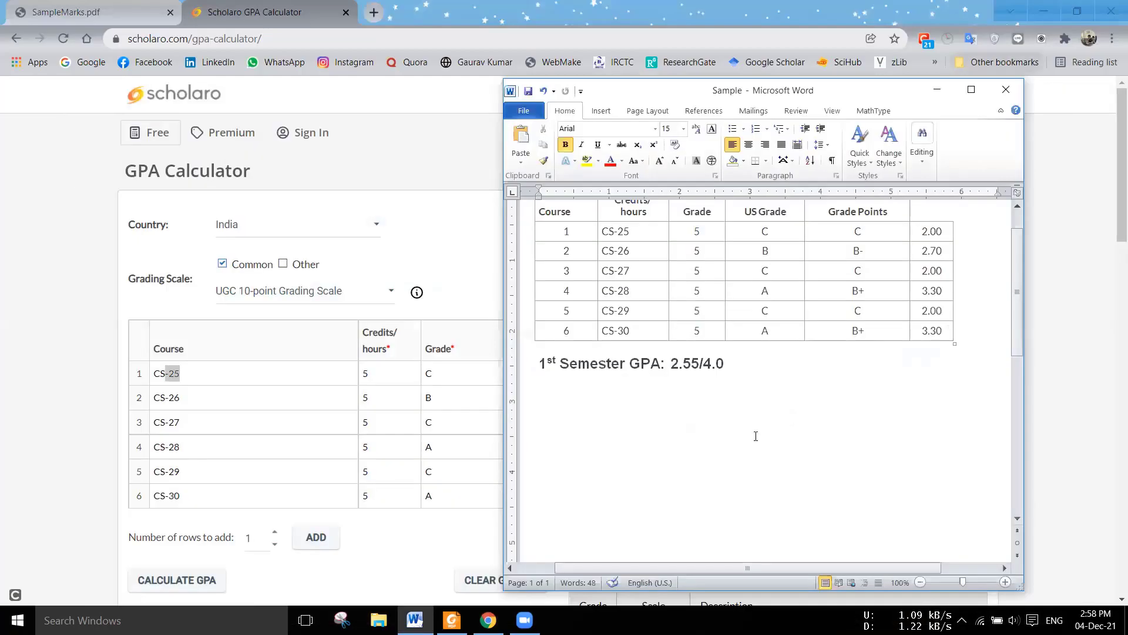
left_click(1061, 10)
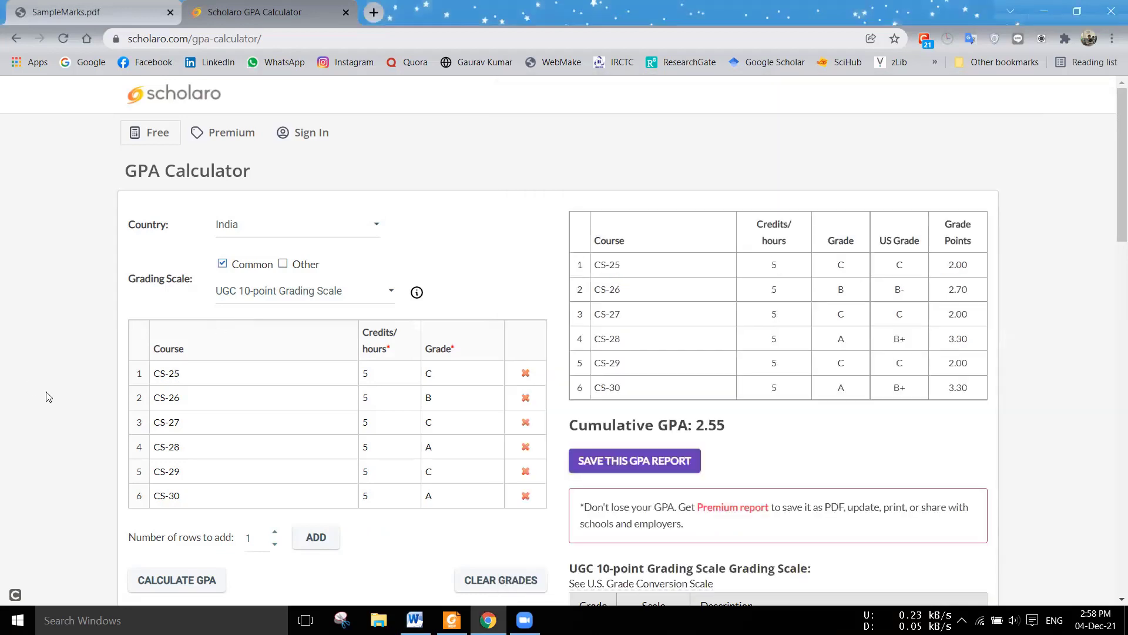
left_click(52, 385)
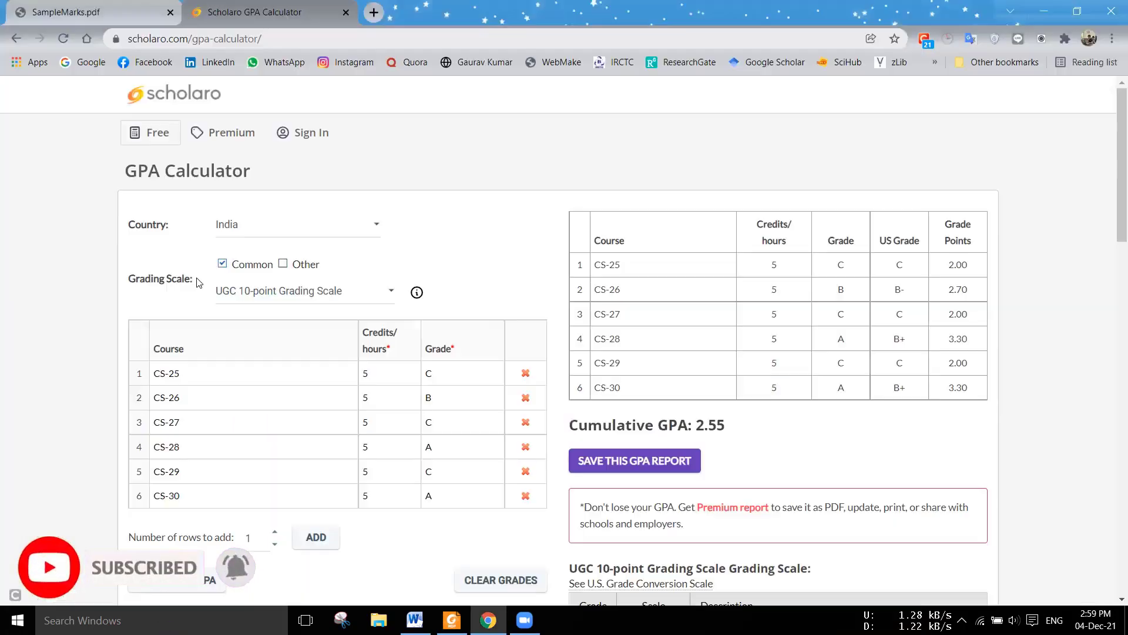
key("alt+Tab")
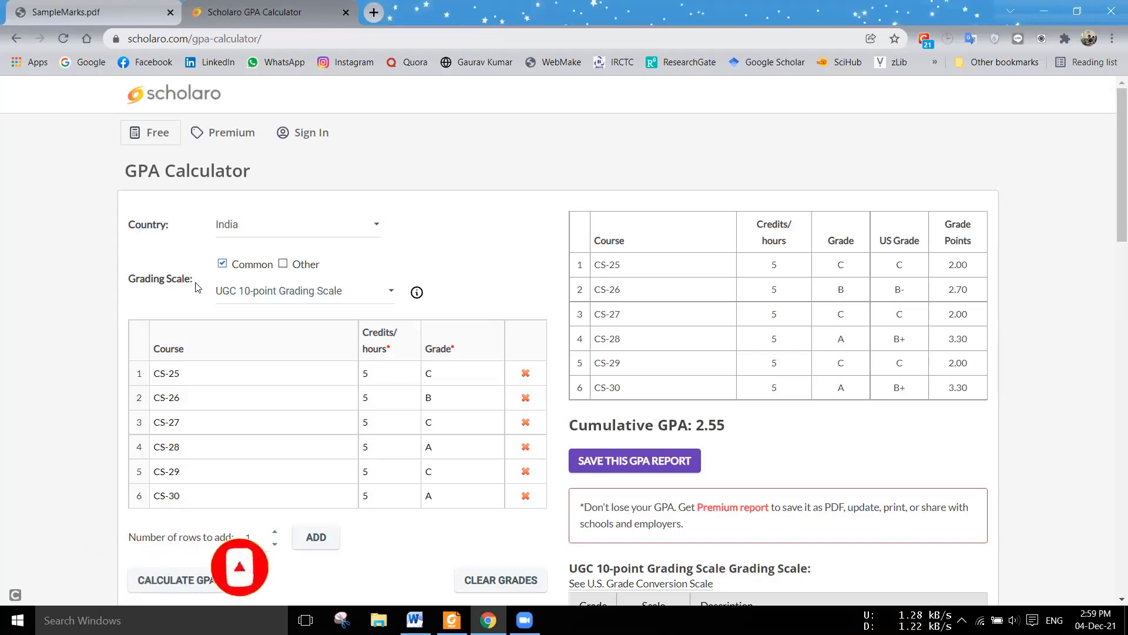